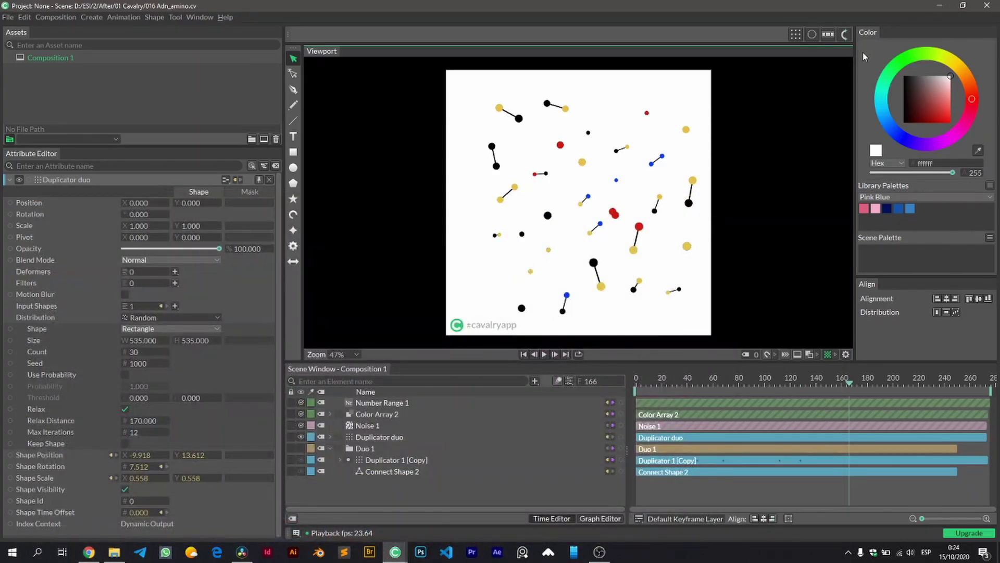
- Play the finished dot-and-line animation from frame 0 and scrub through it to review the motion
{"action": "left_click_drag", "start_coordinate": [809, 383], "coordinate": [624, 383]}
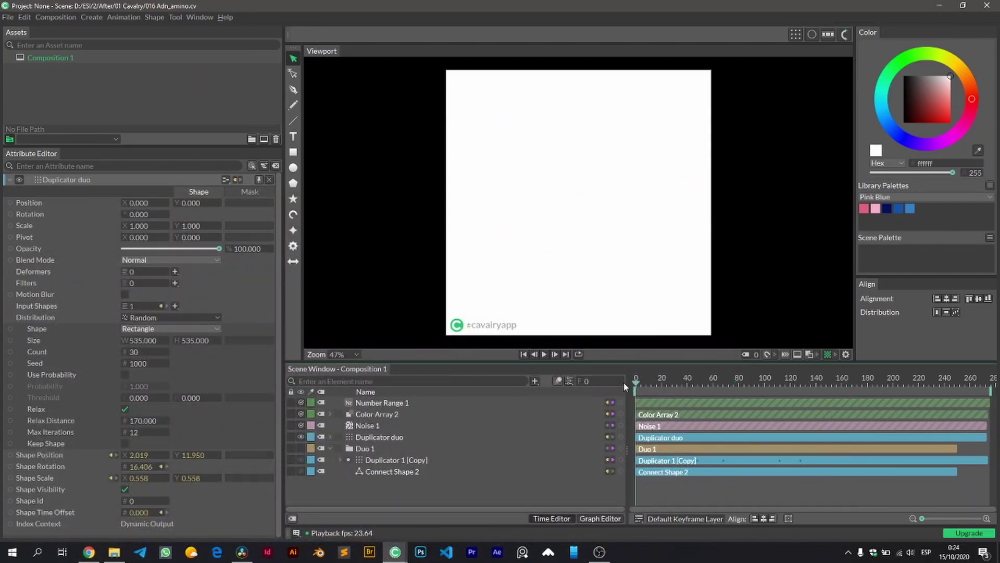
{"action": "left_click", "coordinate": [542, 355]}
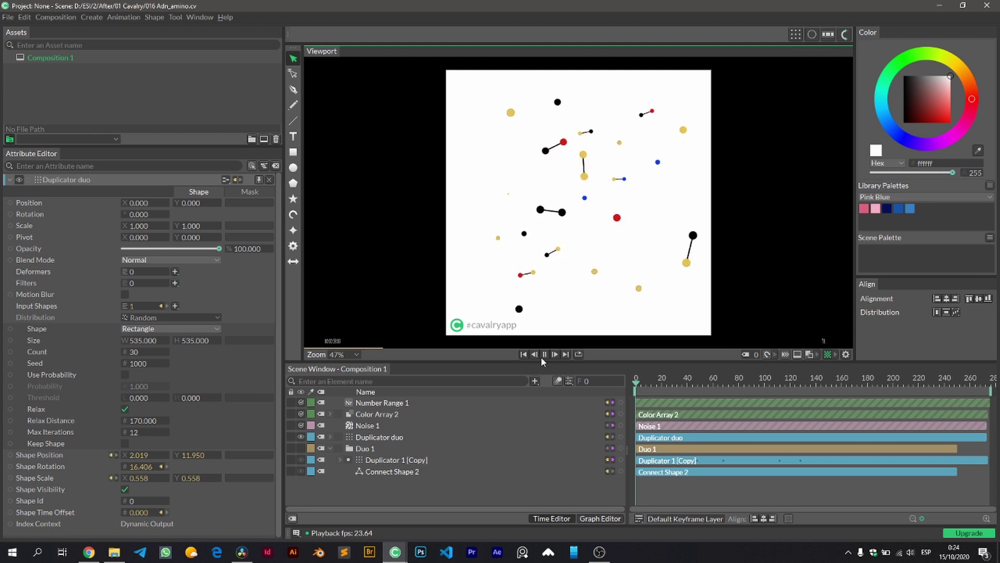
{"action": "left_click", "coordinate": [542, 355]}
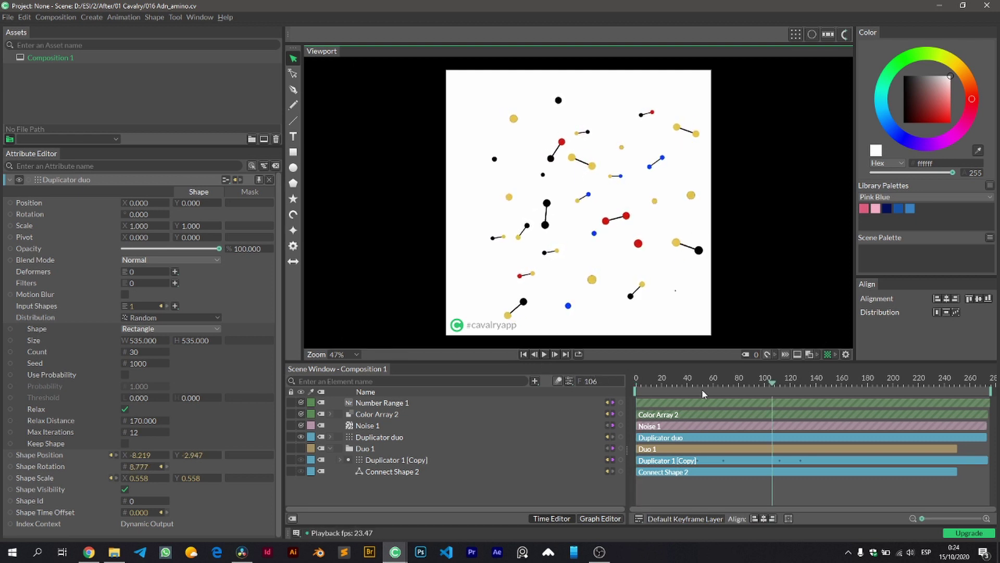
{"action": "mouse_move", "coordinate": [767, 382]}
{"action": "left_mouse_down"}
{"action": "mouse_move", "coordinate": [837, 396]}
{"action": "mouse_move", "coordinate": [876, 382]}
{"action": "mouse_move", "coordinate": [701, 383]}
{"action": "mouse_move", "coordinate": [758, 385]}
{"action": "left_mouse_up"}
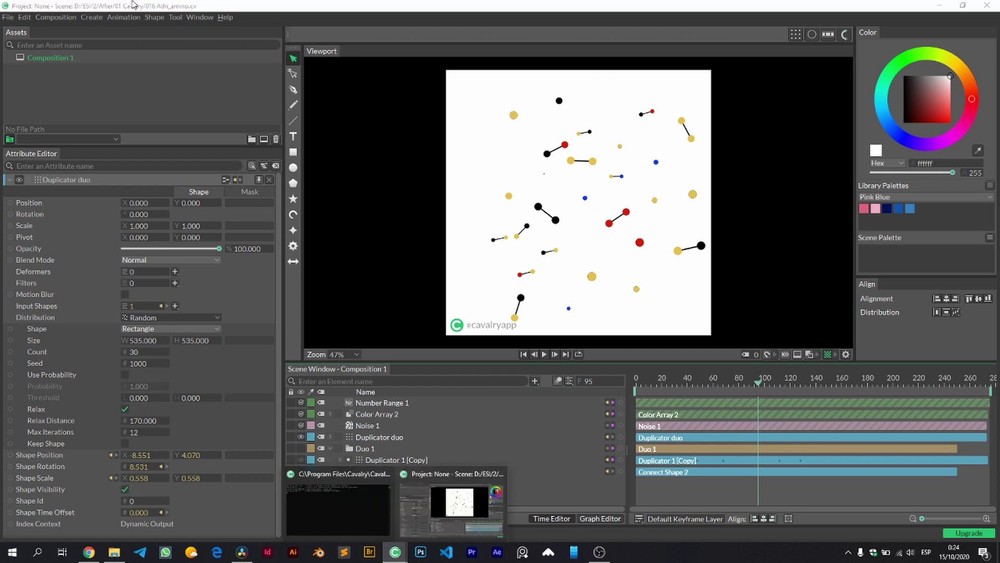
- Start a new empty scene, discarding the unsaved changes in the current one
{"action": "left_click", "coordinate": [8, 18]}
{"action": "left_click", "coordinate": [30, 32]}
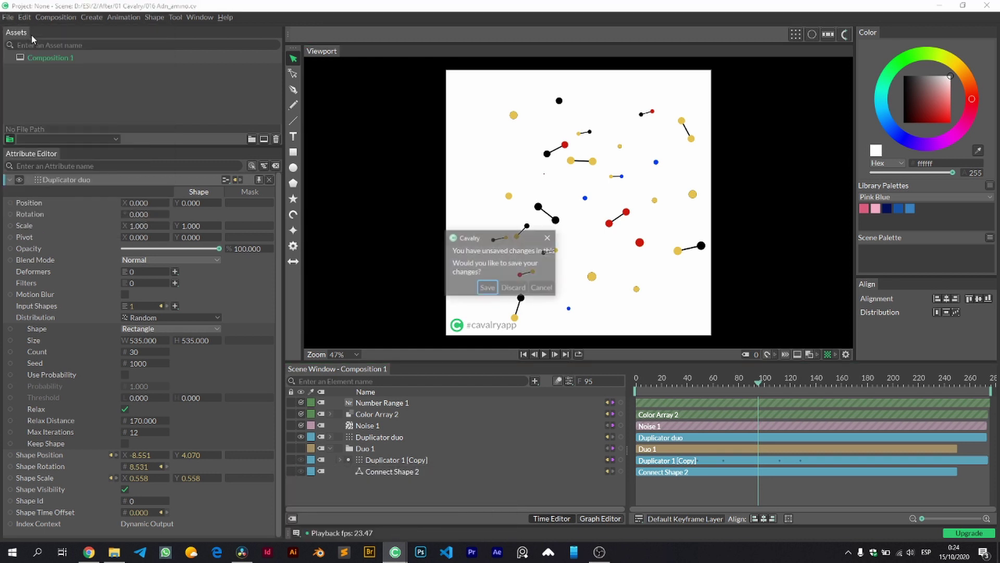
{"action": "left_click", "coordinate": [522, 300]}
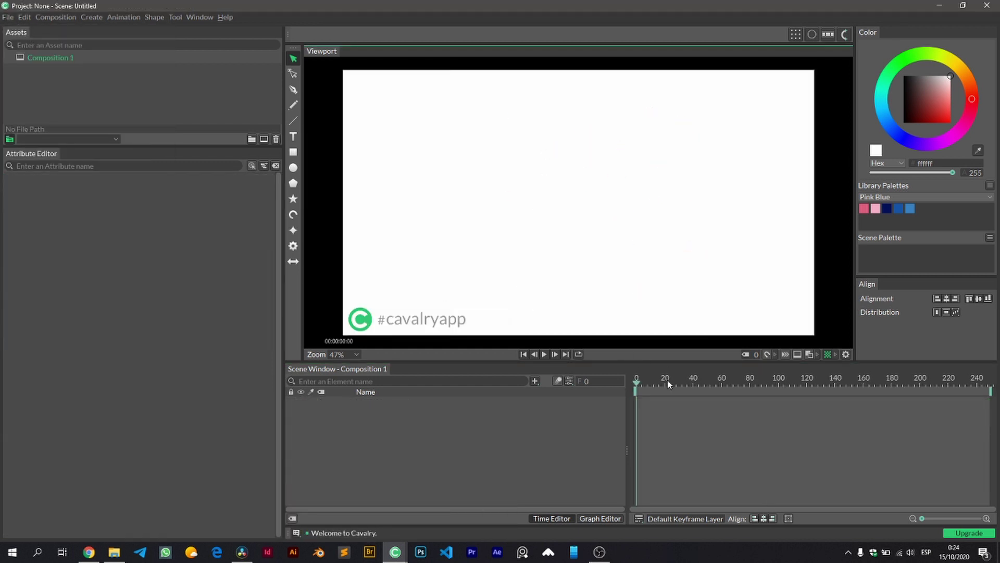
- Set the composition's resolution width to 1080 to get a square format
{"action": "key", "text": "ctrl+k"}
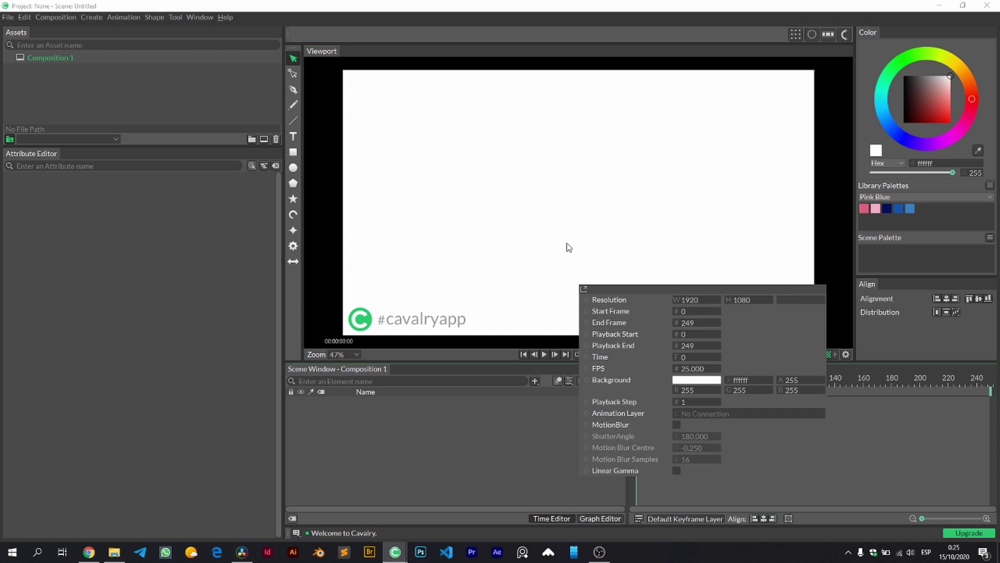
{"action": "double_click", "coordinate": [696, 300]}
{"action": "type", "text": "1080"}
{"action": "key", "text": "Return"}
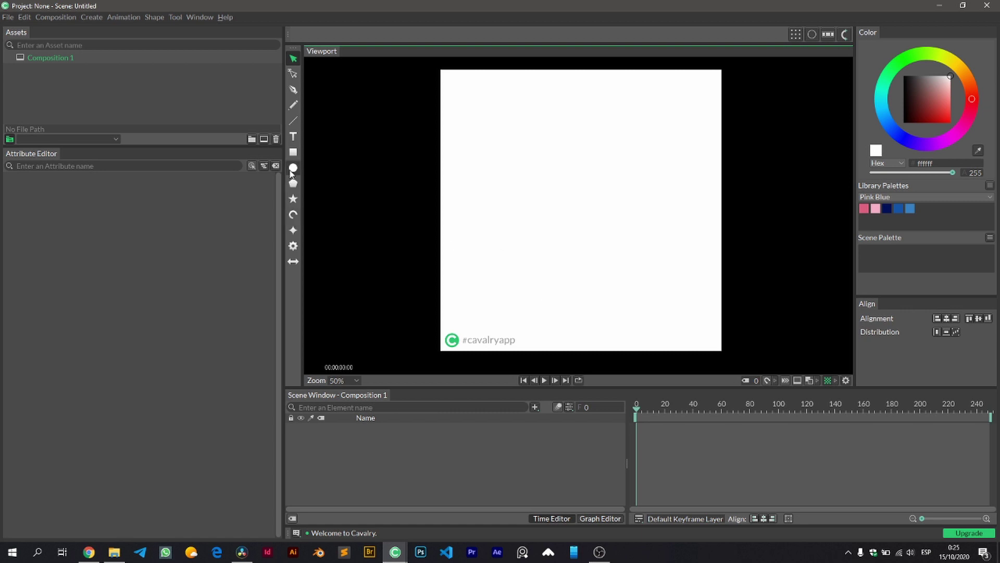
- Create an ellipse at the centre of the composition and set its radius to 15 in width and height
{"action": "left_click", "coordinate": [292, 169]}
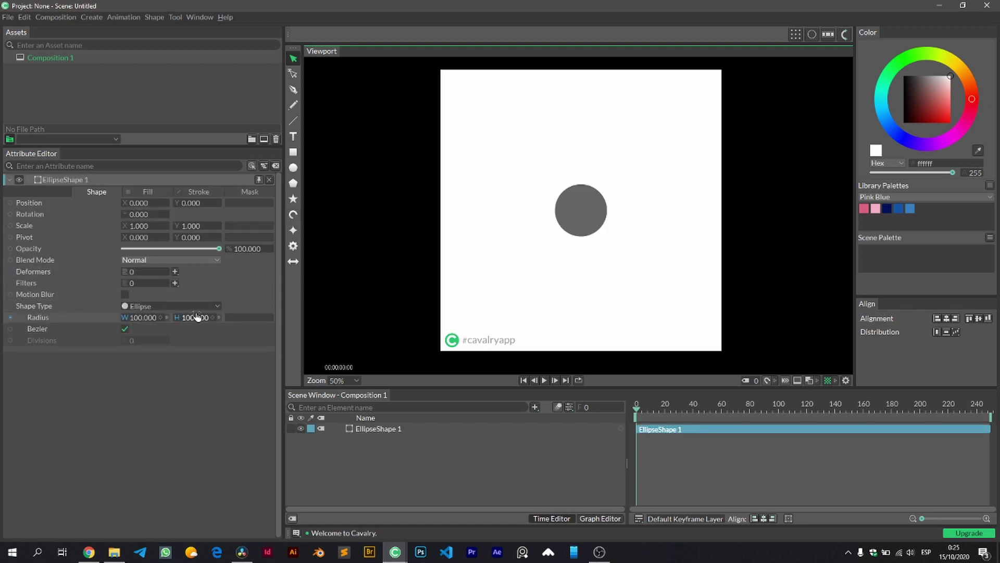
{"action": "left_click_drag", "start_coordinate": [197, 316], "coordinate": [145, 322]}
{"action": "double_click", "coordinate": [145, 319]}
{"action": "type", "text": "15"}
{"action": "key", "text": "Tab"}
{"action": "type", "text": "15"}
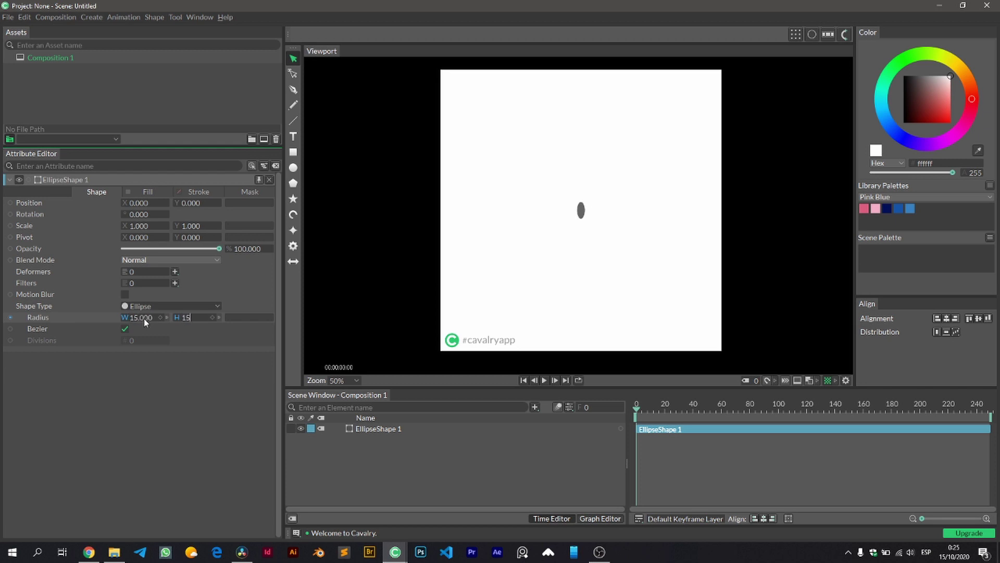
{"action": "key", "text": "Return"}
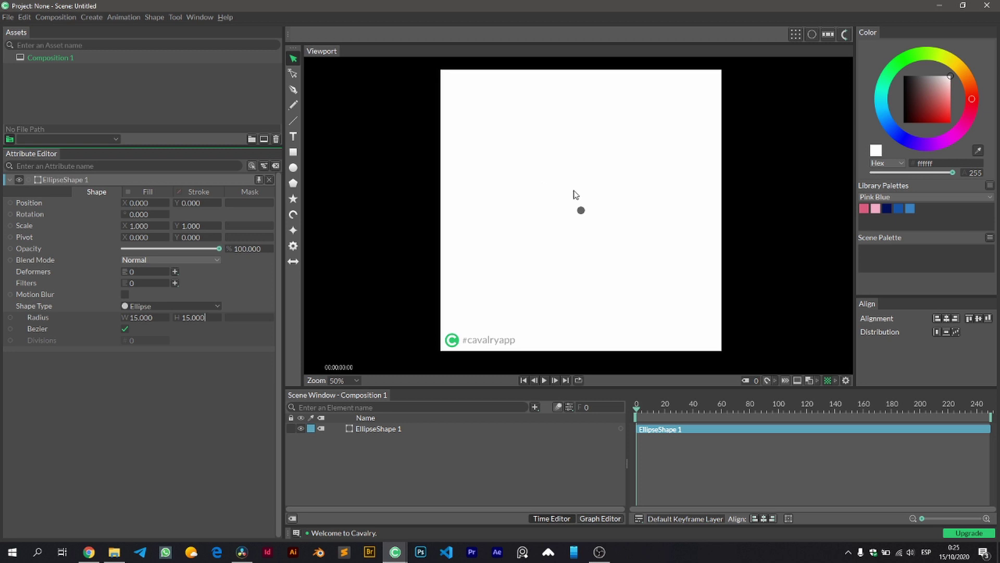
- Apply a Duplicator to the ellipse and change its distribution from Grid to Linear
{"action": "left_click", "coordinate": [542, 453]}
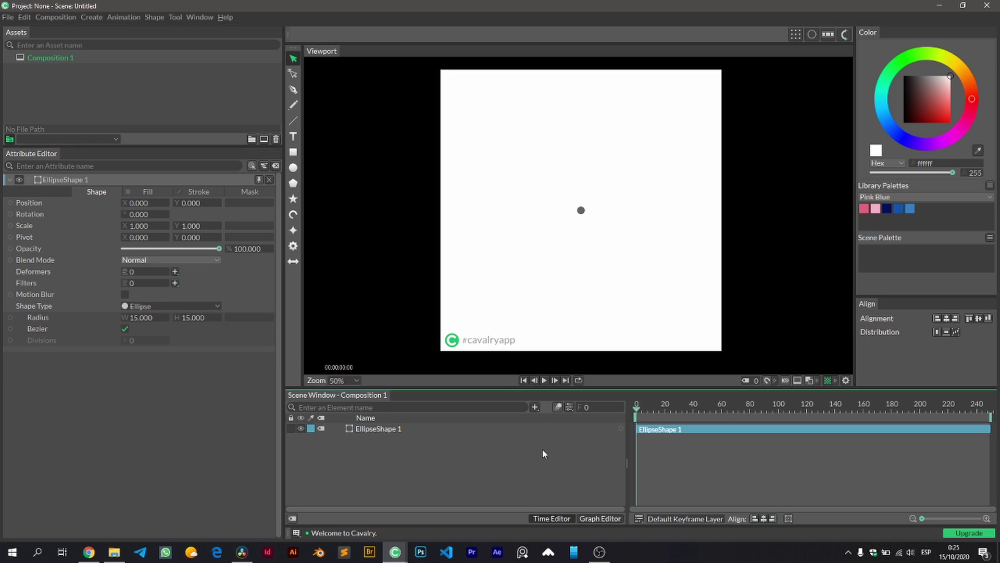
{"action": "left_click", "coordinate": [425, 430]}
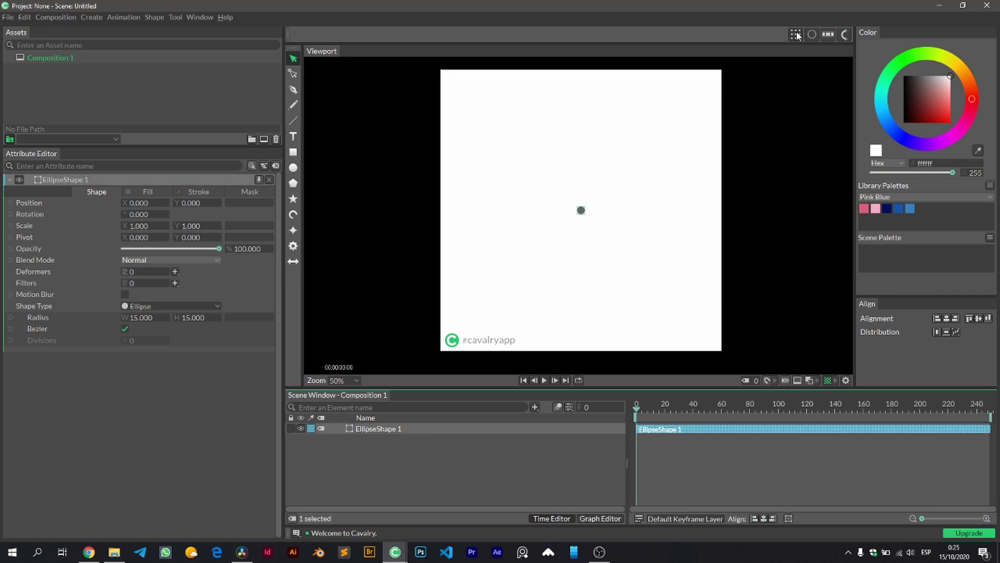
{"action": "left_click", "coordinate": [796, 35]}
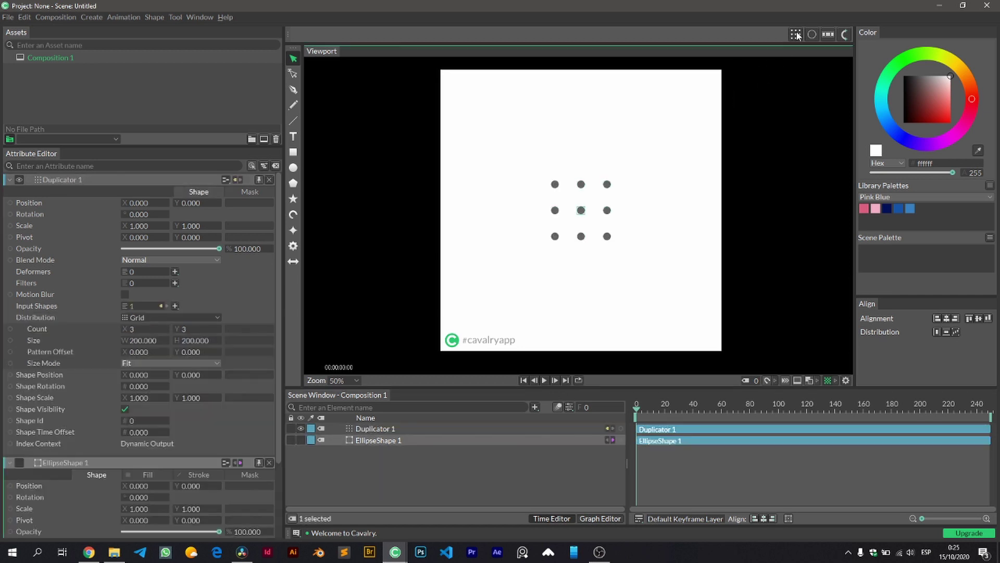
{"action": "left_click", "coordinate": [269, 461]}
{"action": "left_click", "coordinate": [194, 318]}
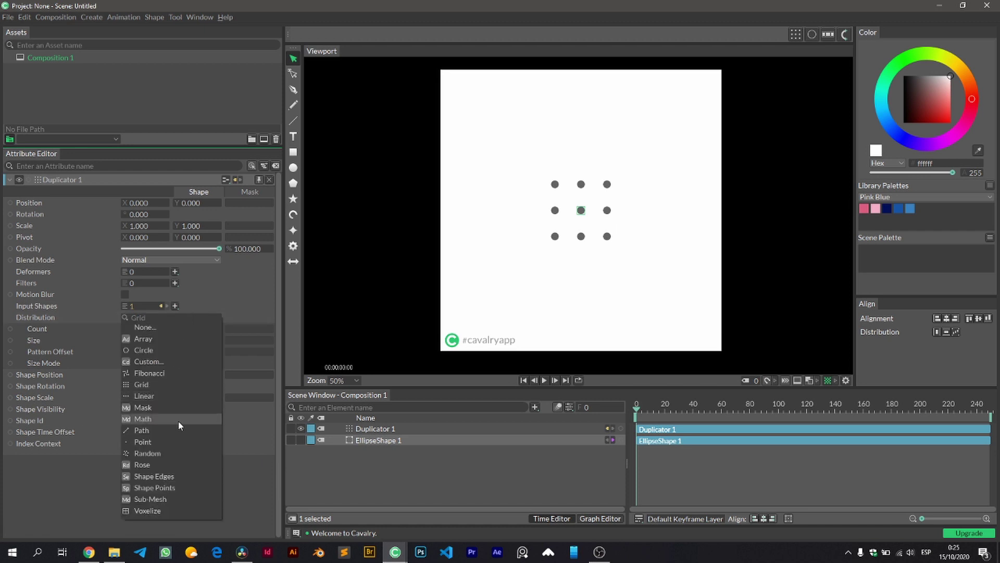
{"action": "left_click", "coordinate": [174, 396]}
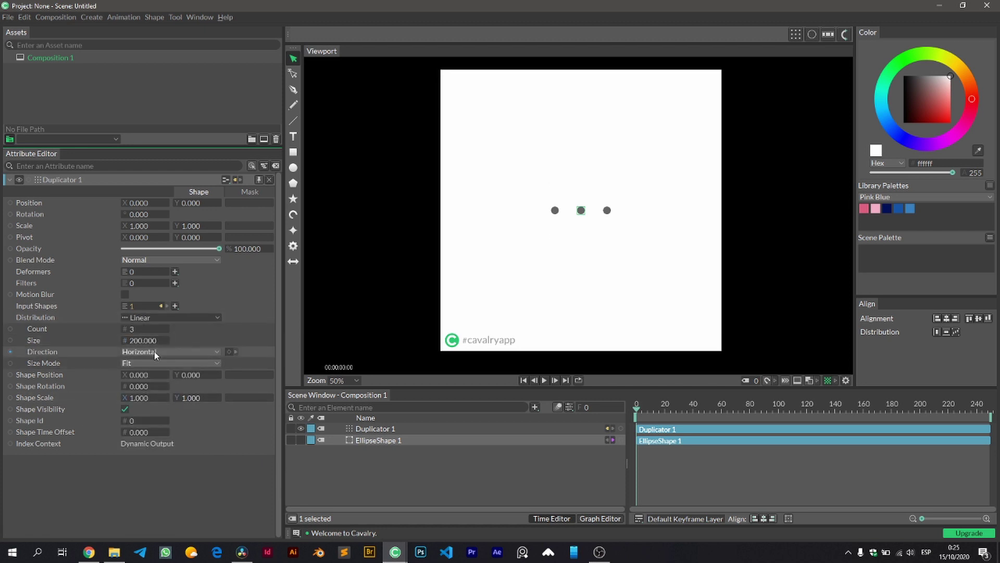
- Set the Duplicator's count to 2 and its size to 100
{"action": "left_click", "coordinate": [151, 329]}
{"action": "type", "text": "2"}
{"action": "left_click_drag", "start_coordinate": [156, 339], "coordinate": [97, 351]}
- Animate the Duplicator's size with a keyframe of 90 at frame 49 and a keyframe of 0 at frame 13
{"action": "left_click_drag", "start_coordinate": [691, 409], "coordinate": [706, 412]}
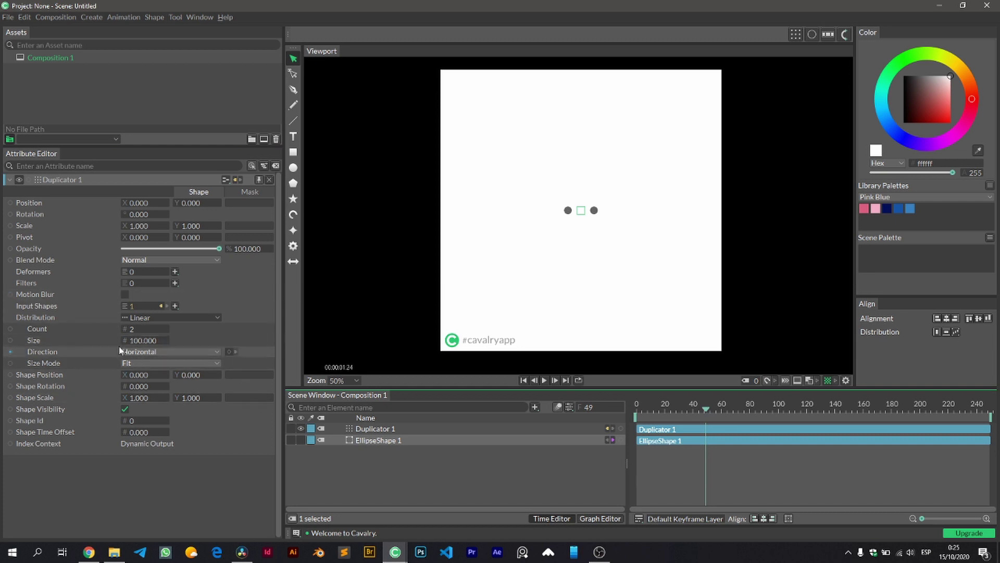
{"action": "left_click_drag", "start_coordinate": [162, 341], "coordinate": [157, 345]}
{"action": "left_click", "coordinate": [160, 341]}
{"action": "left_click_drag", "start_coordinate": [697, 412], "coordinate": [655, 412]}
{"action": "left_click", "coordinate": [151, 341]}
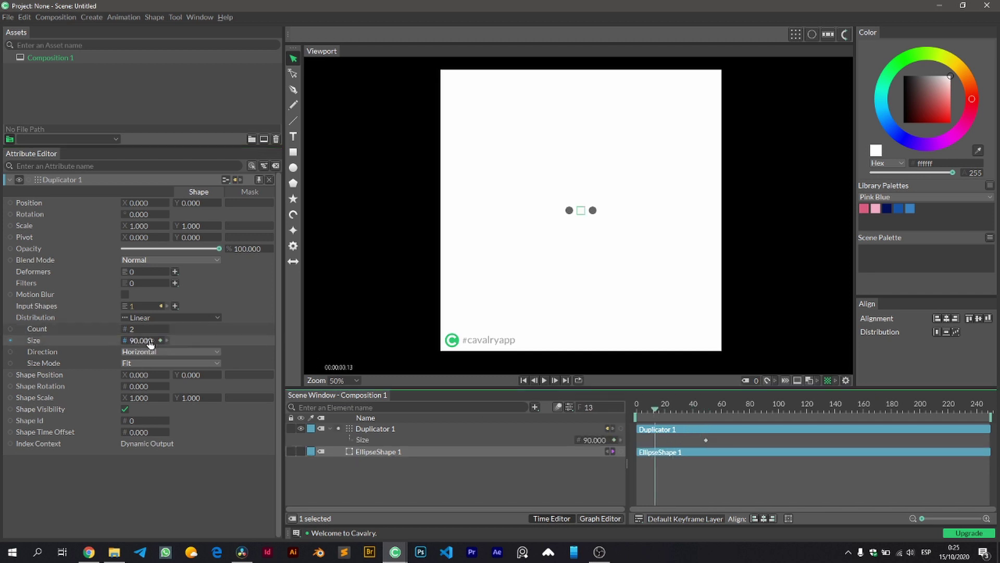
{"action": "type", "text": "0"}
{"action": "key", "text": "Return"}
{"action": "mouse_move", "coordinate": [654, 410]}
{"action": "left_mouse_down"}
{"action": "mouse_move", "coordinate": [752, 407]}
{"action": "mouse_move", "coordinate": [648, 409]}
{"action": "mouse_move", "coordinate": [668, 408]}
{"action": "left_mouse_up"}
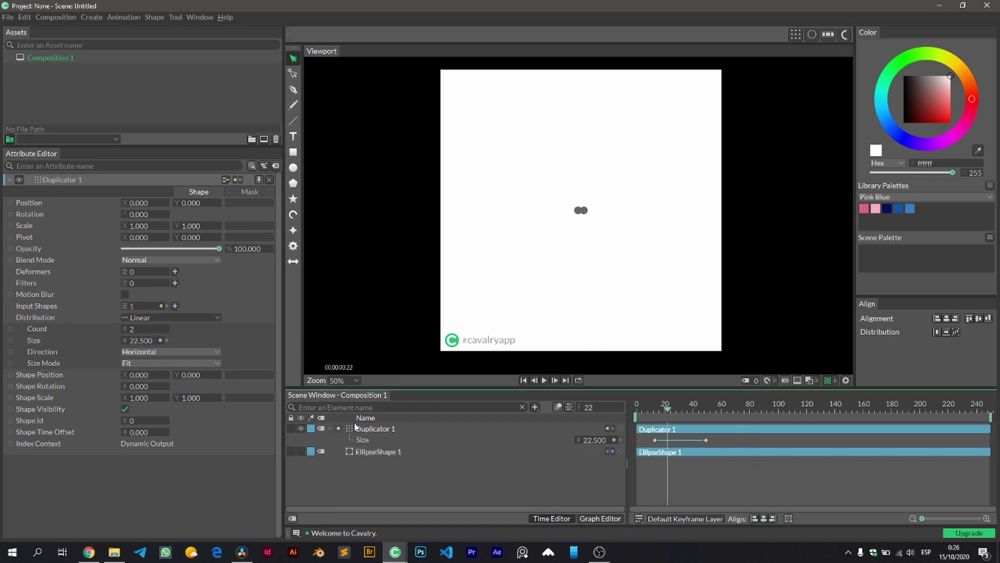
- Keyframe the ellipse's radius width and height at 15 on frame 24
{"action": "left_click", "coordinate": [384, 451]}
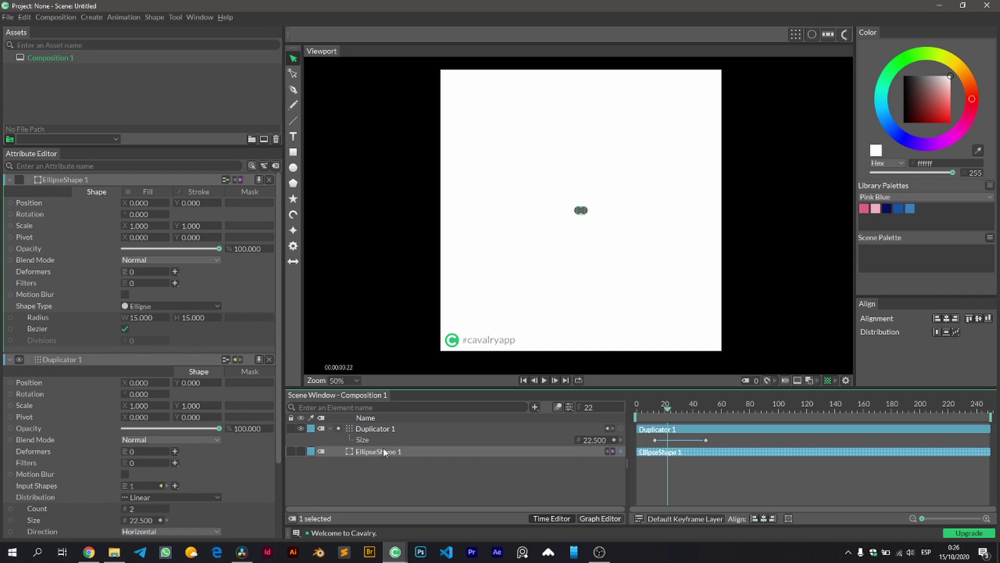
{"action": "left_click", "coordinate": [269, 360]}
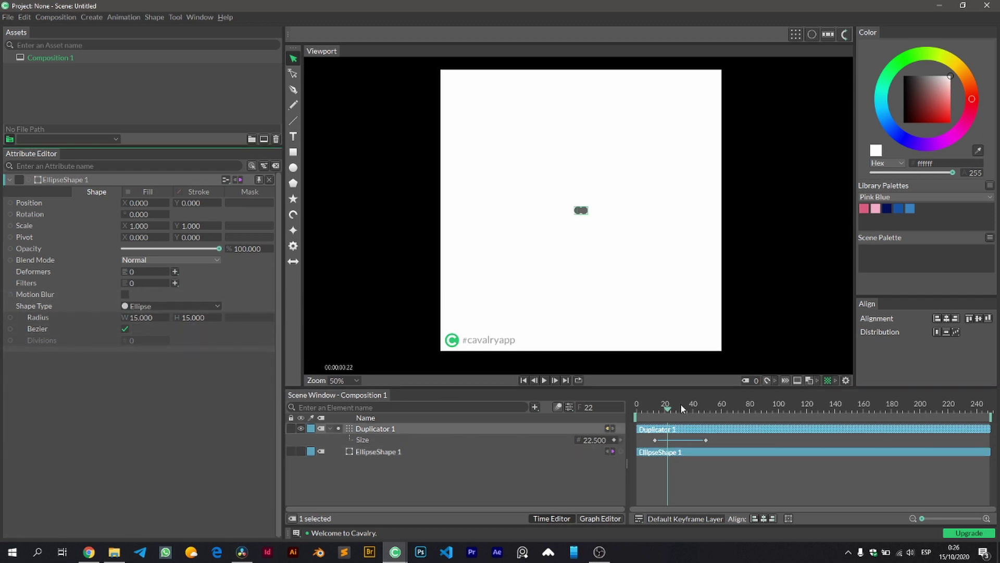
{"action": "left_click", "coordinate": [671, 409]}
{"action": "left_click", "coordinate": [212, 318]}
{"action": "left_click", "coordinate": [161, 317]}
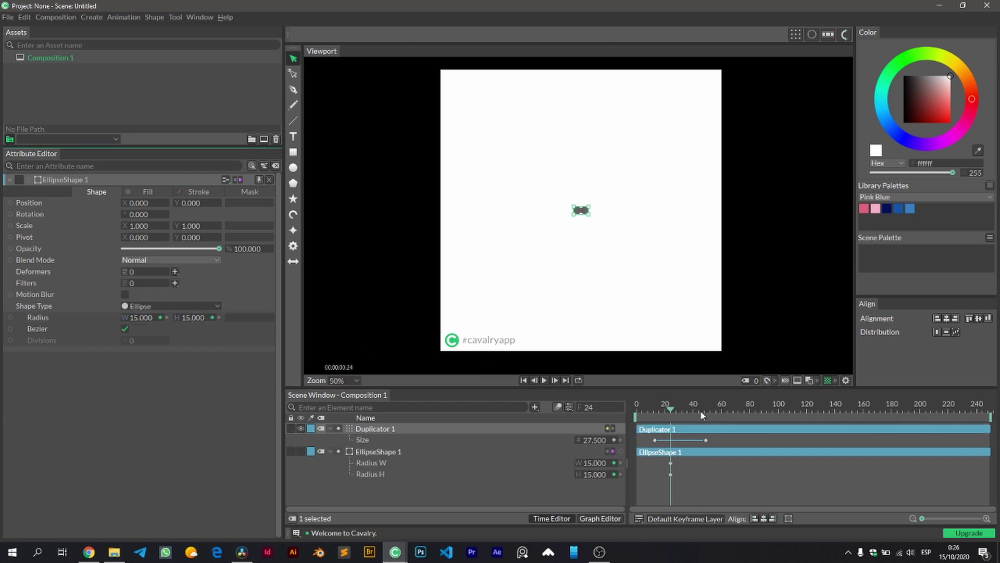
- Keyframe the ellipse's radius width and height at 0 on frame 10
{"action": "left_click", "coordinate": [651, 409]}
{"action": "left_click", "coordinate": [196, 317]}
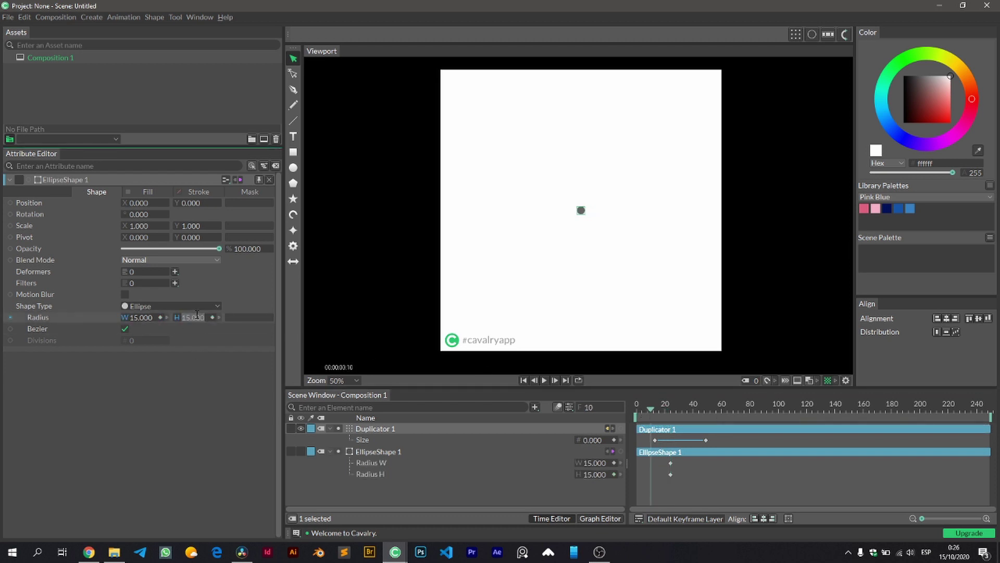
{"action": "type", "text": "0"}
{"action": "key", "text": "Return"}
{"action": "left_click", "coordinate": [142, 317]}
{"action": "type", "text": "0"}
{"action": "key", "text": "Return"}
- Shift the Duplicator's size keyframes to about frames 31 and 57, and nest the ellipse under the Duplicator as a collapsed group
{"action": "left_click_drag", "start_coordinate": [655, 441], "coordinate": [663, 409]}
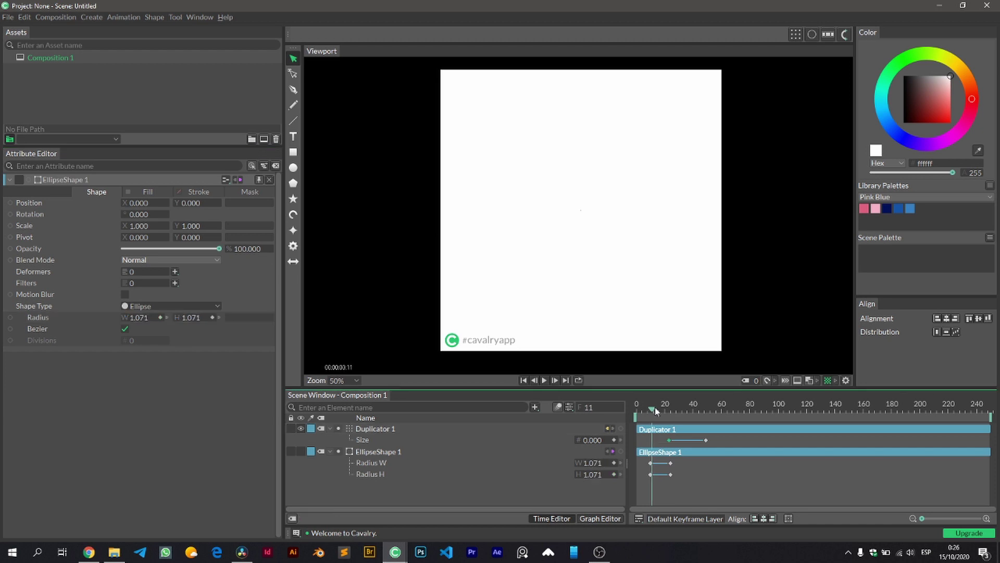
{"action": "left_click_drag", "start_coordinate": [712, 441], "coordinate": [718, 441]}
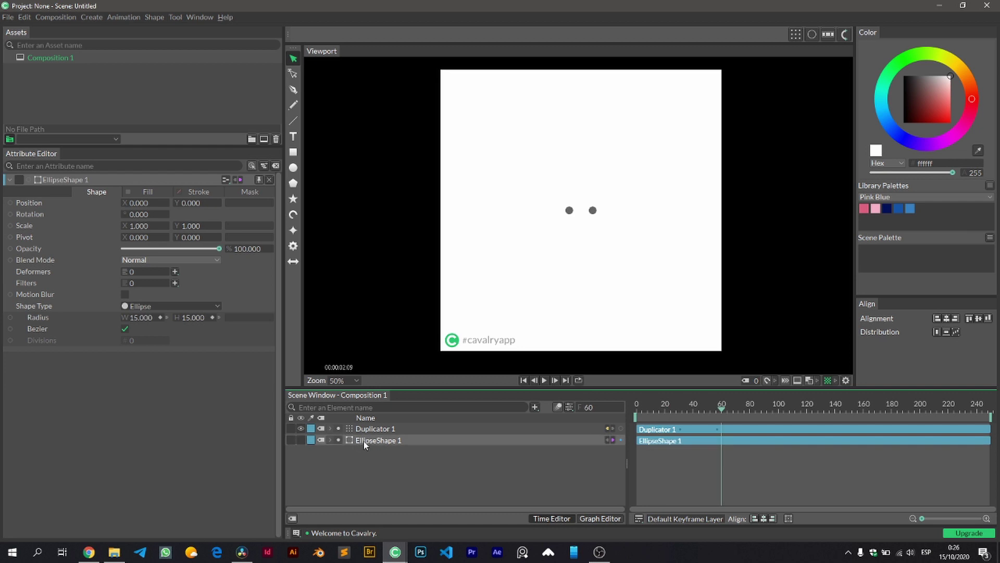
{"action": "left_click_drag", "start_coordinate": [363, 441], "coordinate": [381, 429]}
{"action": "left_click", "coordinate": [329, 428]}
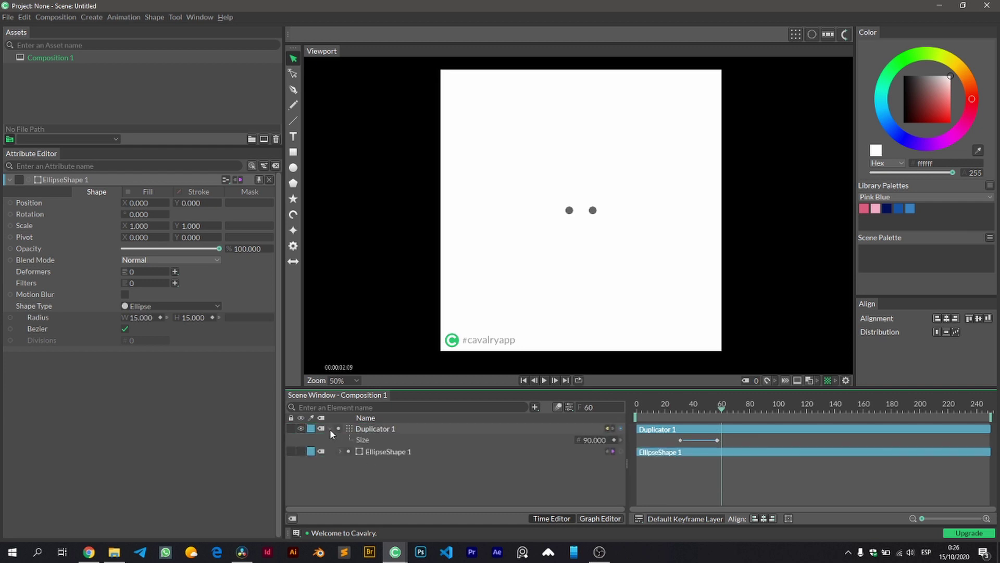
{"action": "left_click", "coordinate": [330, 429]}
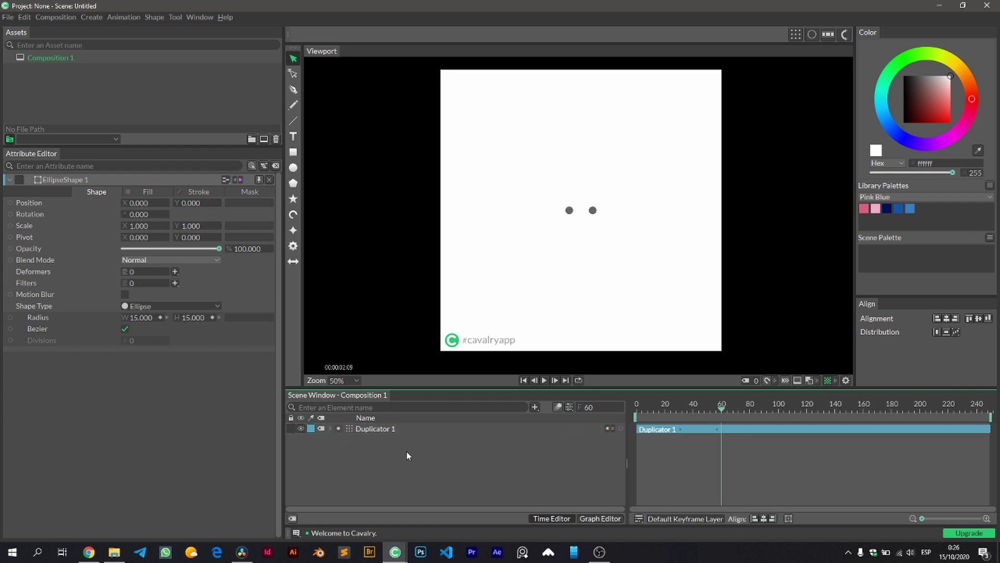
- Add a Connect Shape to the scene and keep only its attributes loaded for editing
{"action": "key", "text": "ctrl+period"}
{"action": "type", "text": "conn"}
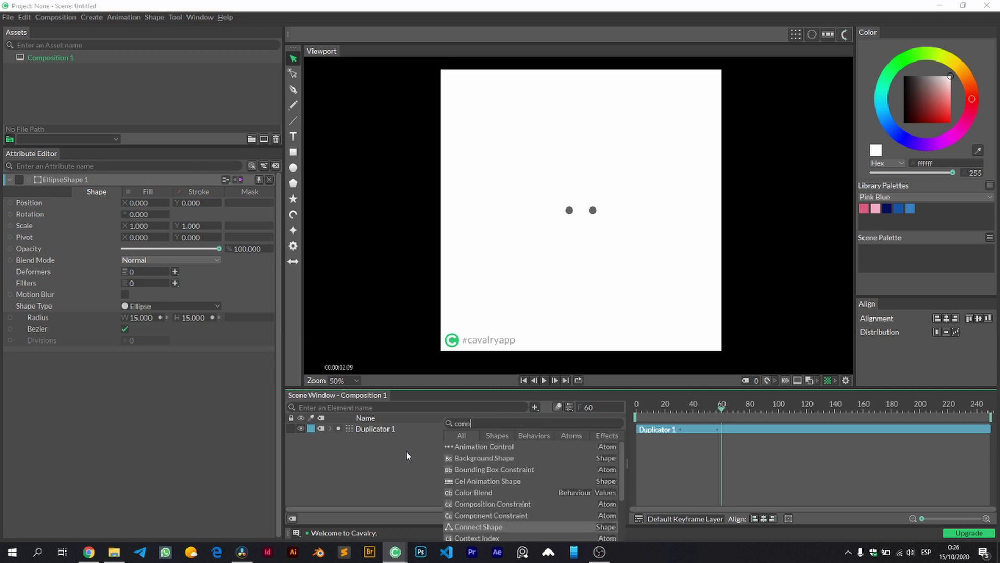
{"action": "key", "text": "Return"}
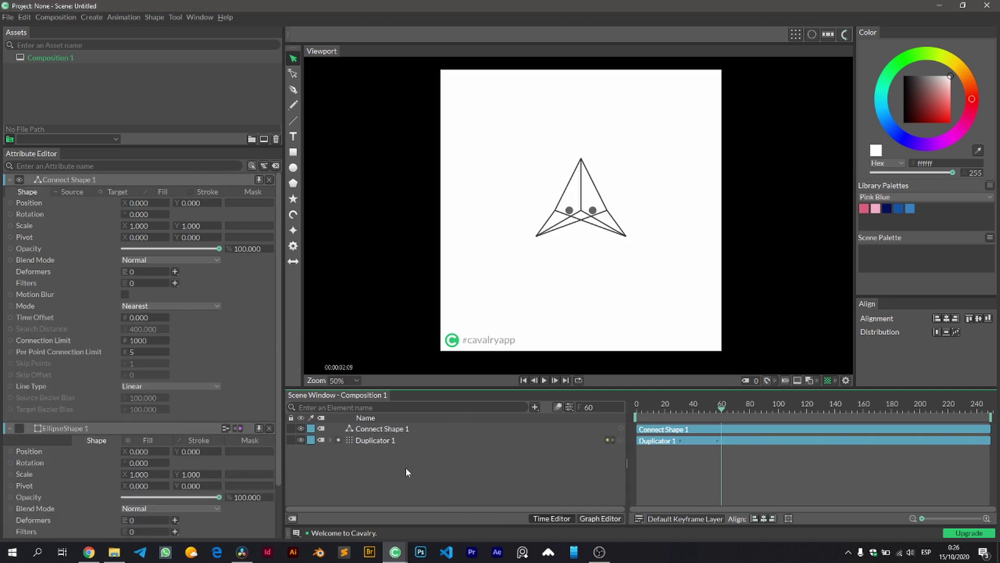
{"action": "left_click", "coordinate": [269, 427]}
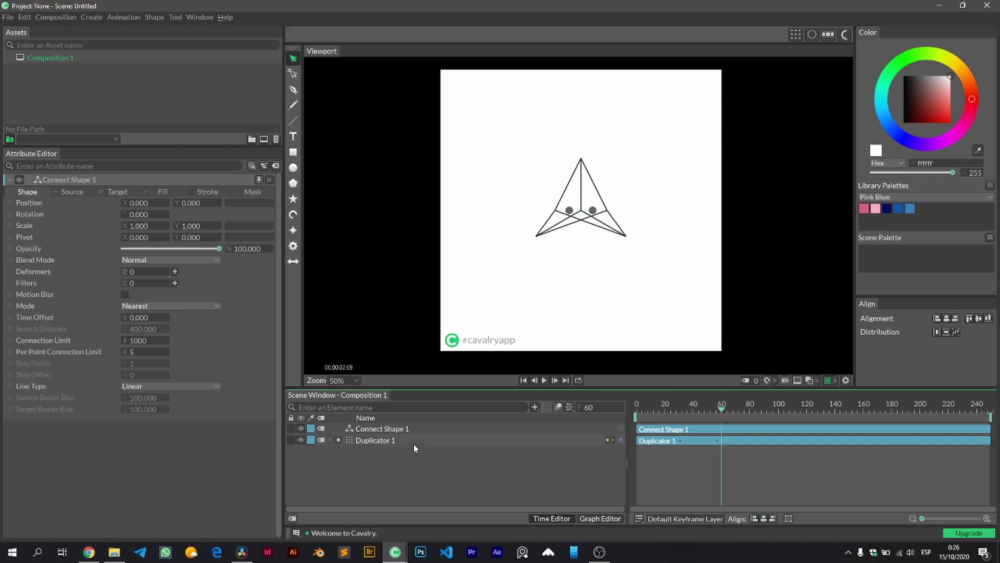
- Set both the source and target distributions of the Connect Shape to Path
{"action": "left_click", "coordinate": [407, 429]}
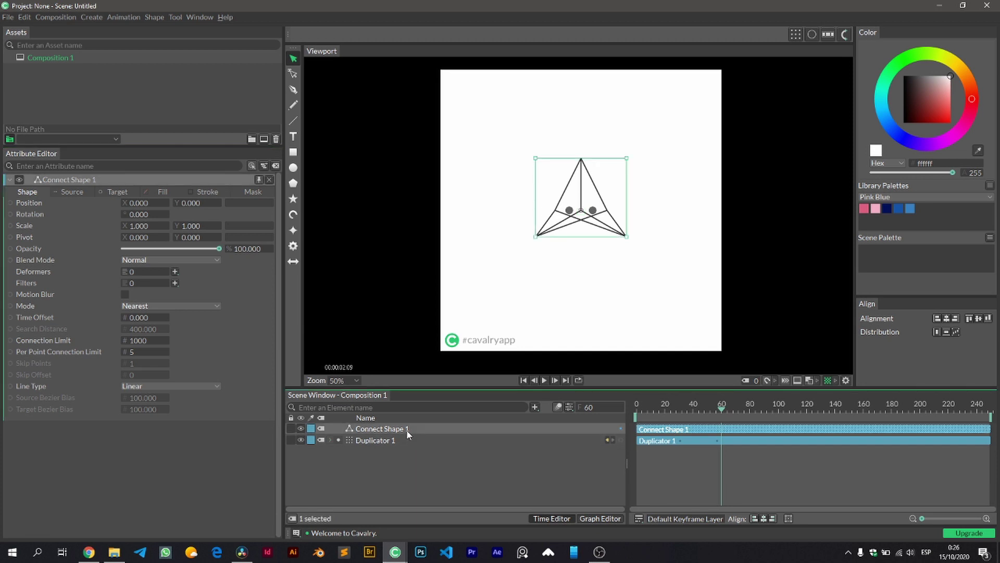
{"action": "left_click", "coordinate": [70, 191]}
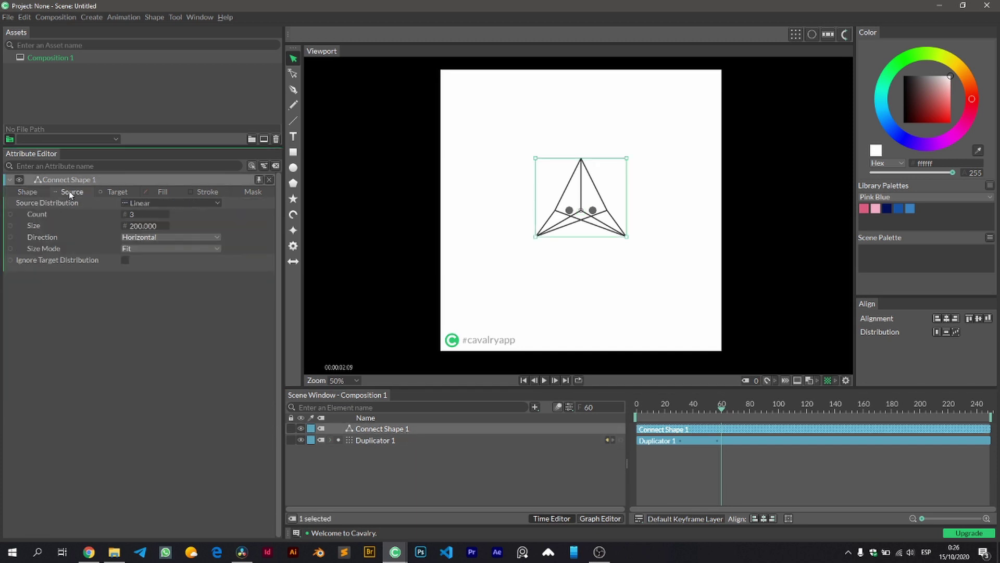
{"action": "left_click", "coordinate": [181, 203]}
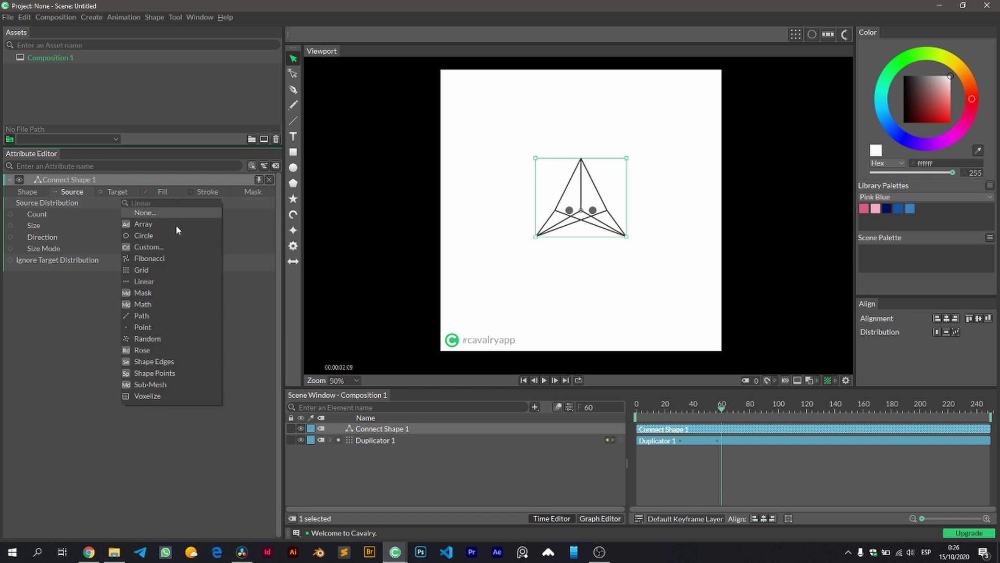
{"action": "left_click", "coordinate": [161, 316]}
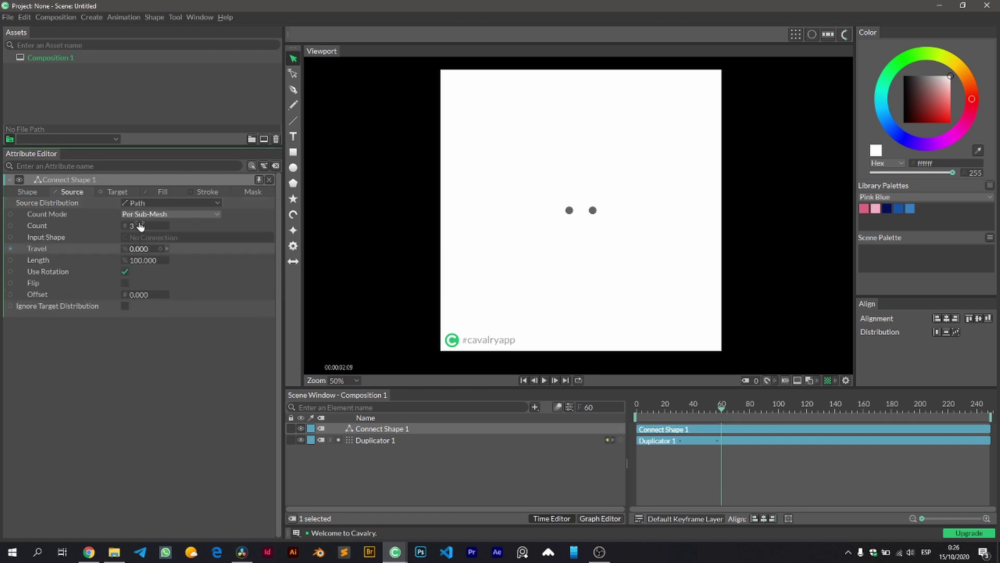
{"action": "left_click", "coordinate": [115, 191]}
{"action": "left_click", "coordinate": [137, 203]}
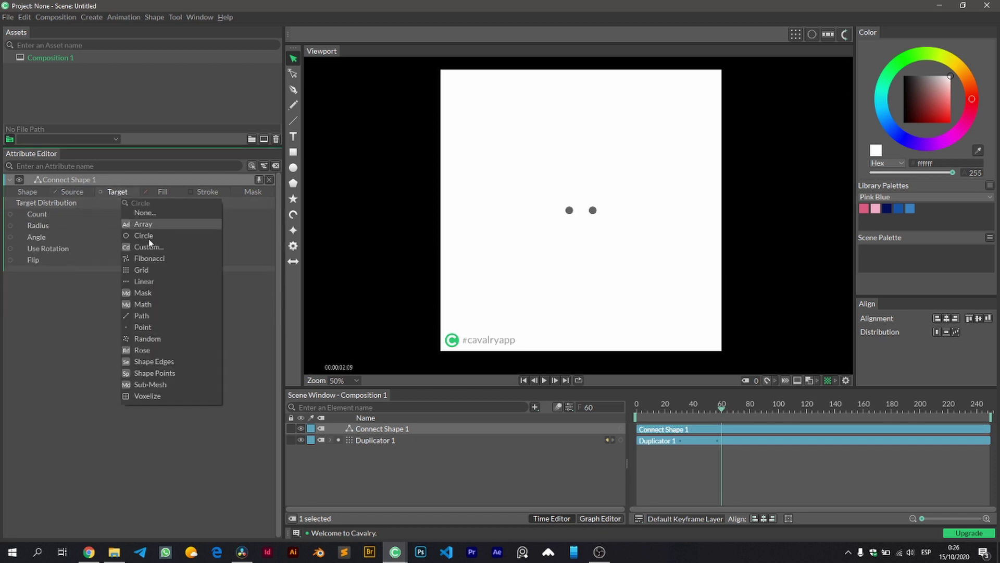
{"action": "left_click", "coordinate": [158, 317]}
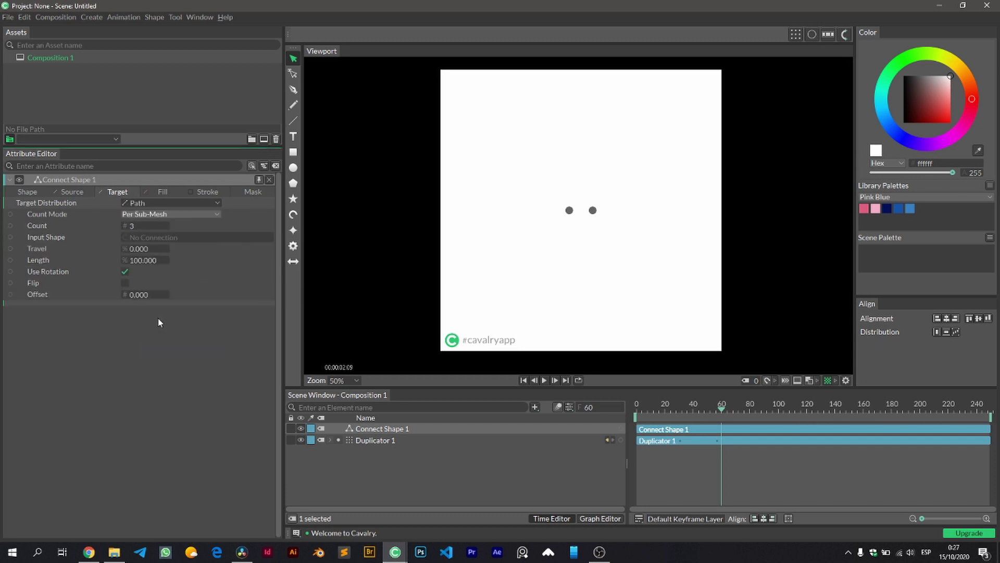
{"action": "left_click", "coordinate": [78, 192]}
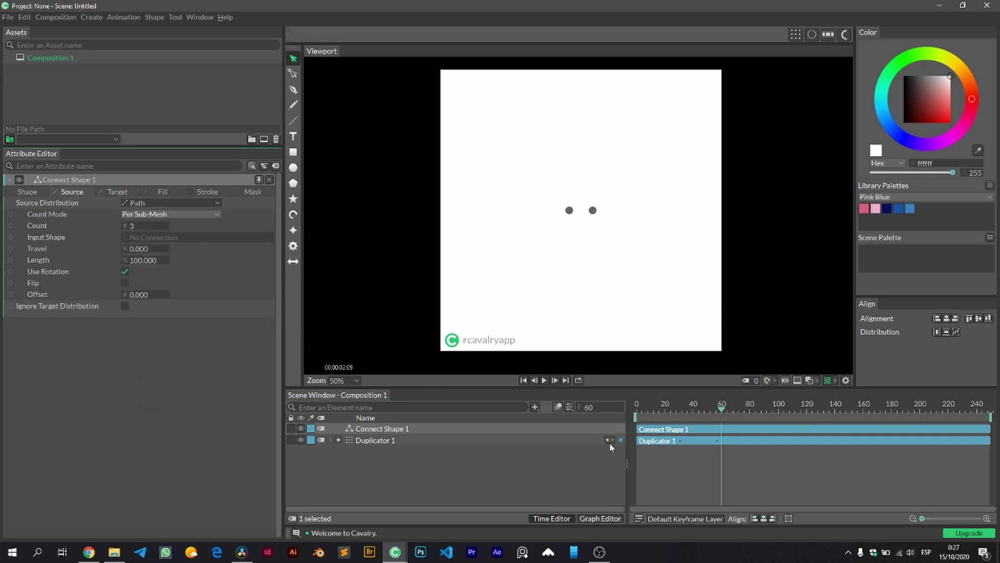
- Connect the Duplicator as the input shape of both the source and target distributions of the Connect Shape
{"action": "left_click_drag", "start_coordinate": [621, 440], "coordinate": [161, 236]}
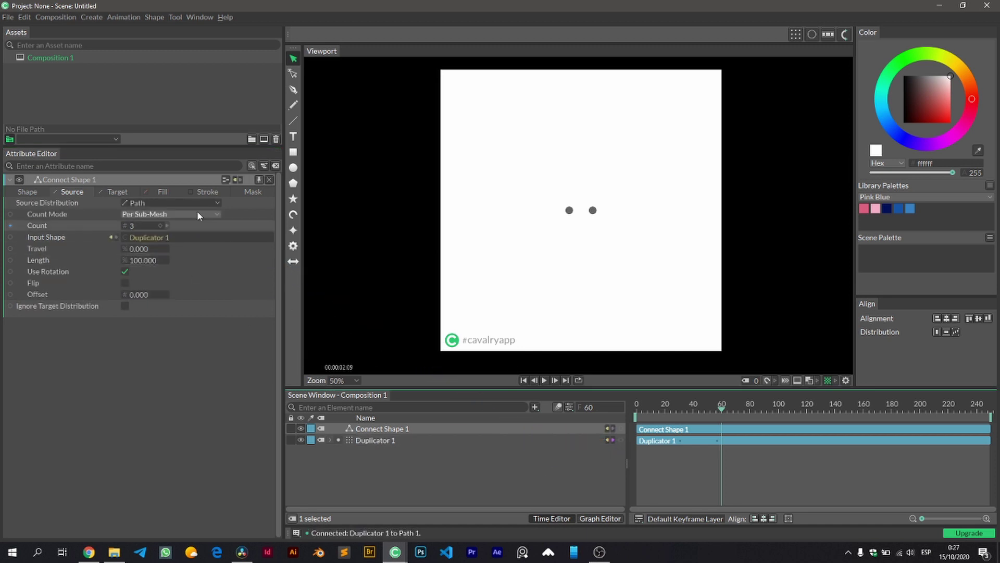
{"action": "left_click", "coordinate": [112, 192]}
{"action": "left_click_drag", "start_coordinate": [620, 440], "coordinate": [166, 239]}
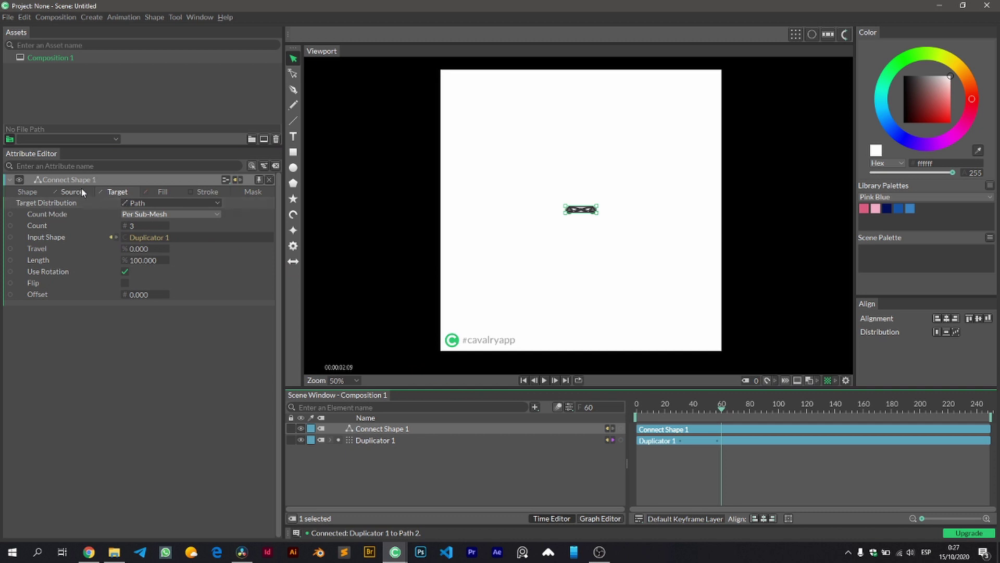
- Set the count of both the target and source distributions of the Connect Shape to 1
{"action": "left_click", "coordinate": [142, 225]}
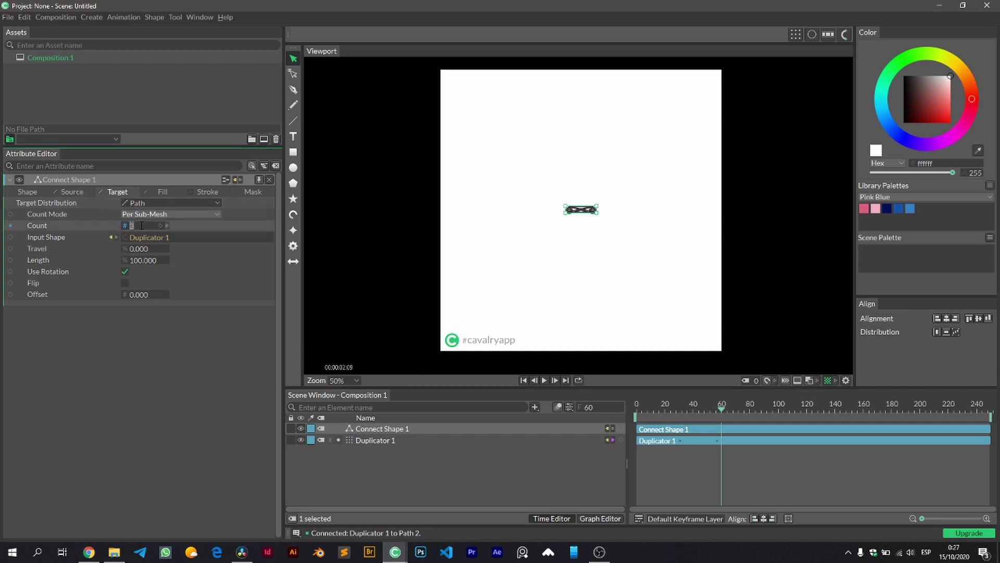
{"action": "left_click", "coordinate": [72, 191]}
{"action": "left_click", "coordinate": [139, 227]}
{"action": "type", "text": "1"}
{"action": "key", "text": "Return"}
- Set the Connect Shape's Per Point Connection Limit to 2
{"action": "left_click", "coordinate": [41, 191]}
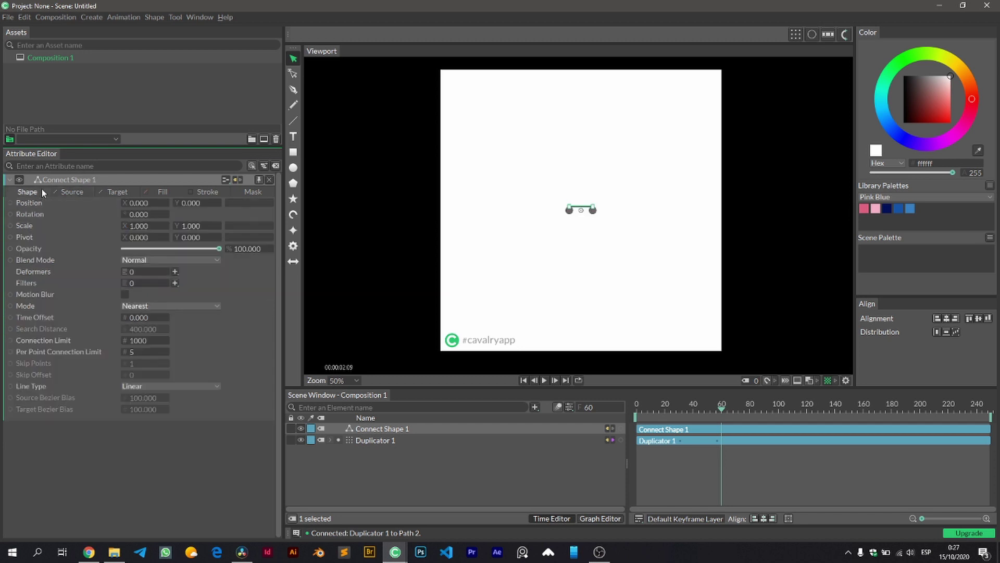
{"action": "left_click", "coordinate": [149, 352]}
{"action": "type", "text": "2"}
{"action": "left_click_drag", "start_coordinate": [136, 352], "coordinate": [139, 350]}
{"action": "left_click", "coordinate": [143, 351]}
{"action": "type", "text": "2"}
{"action": "key", "text": "Return"}
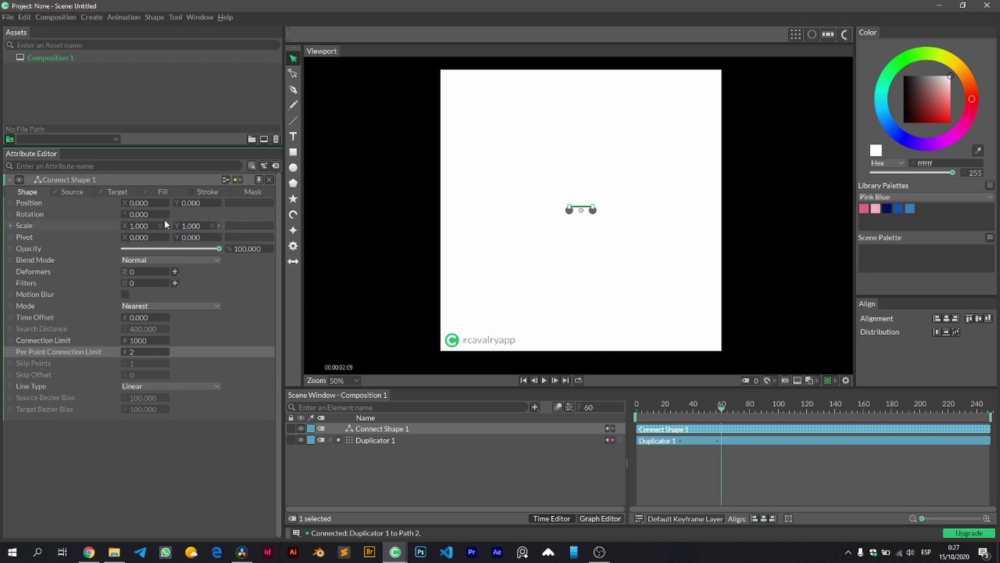
- Move the Connect Shape to Y position -14 so the line joins the dot centres, and place it beneath the Duplicator
{"action": "scroll", "coordinate": [542, 255], "scroll_direction": "up", "scroll_amount": 2}
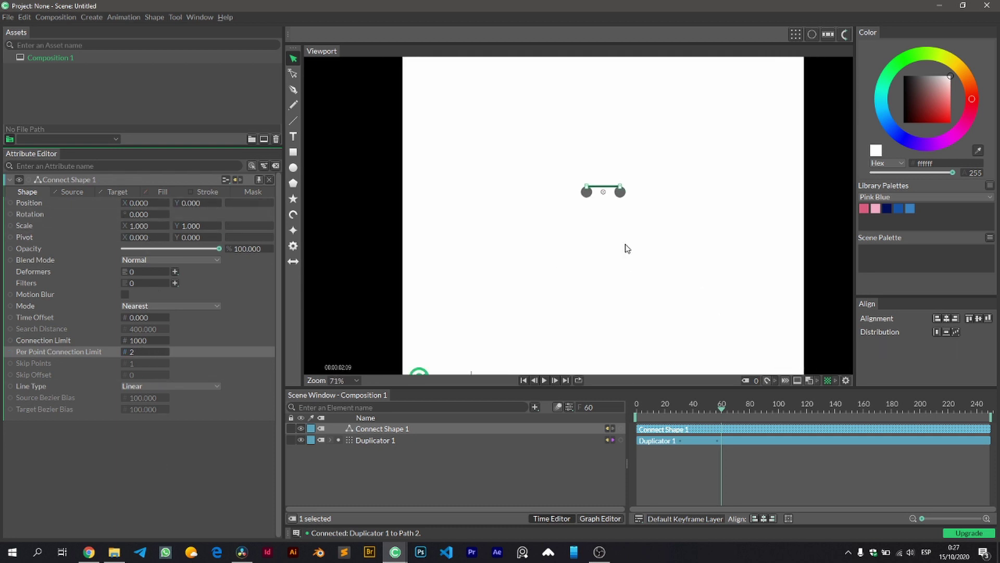
{"action": "left_click", "coordinate": [588, 234]}
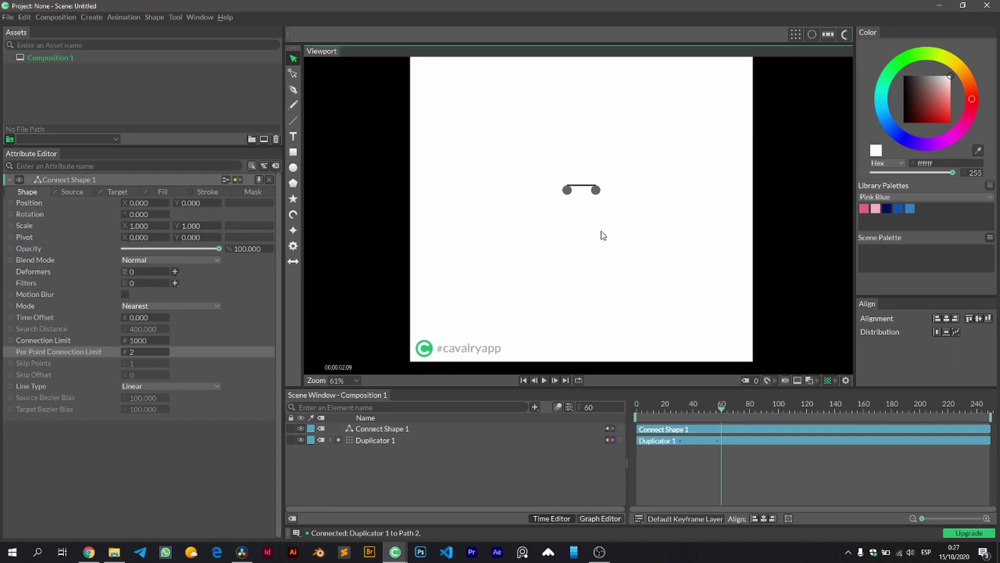
{"action": "left_click_drag", "start_coordinate": [176, 203], "coordinate": [181, 207]}
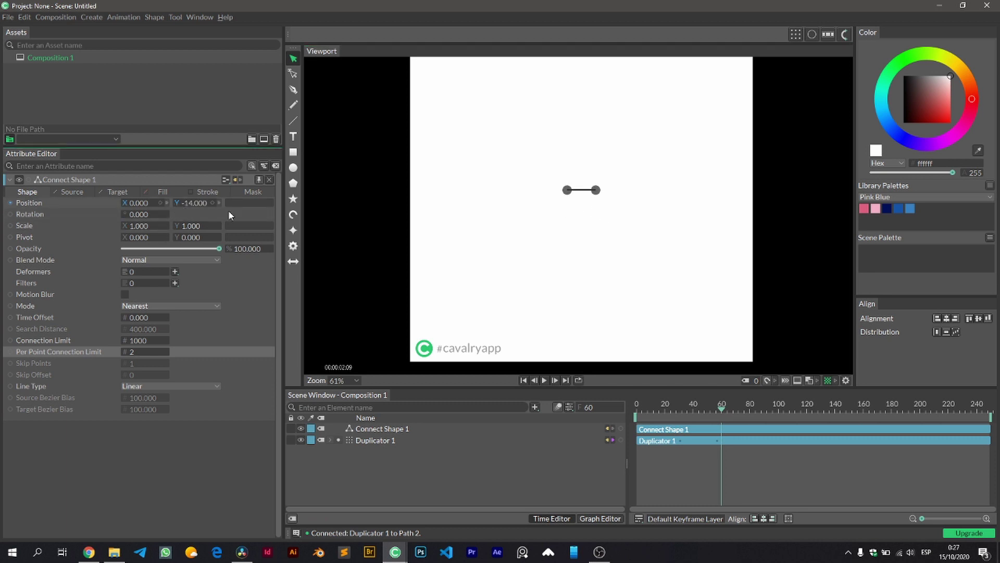
{"action": "scroll", "coordinate": [561, 224], "scroll_direction": "up", "scroll_amount": 2}
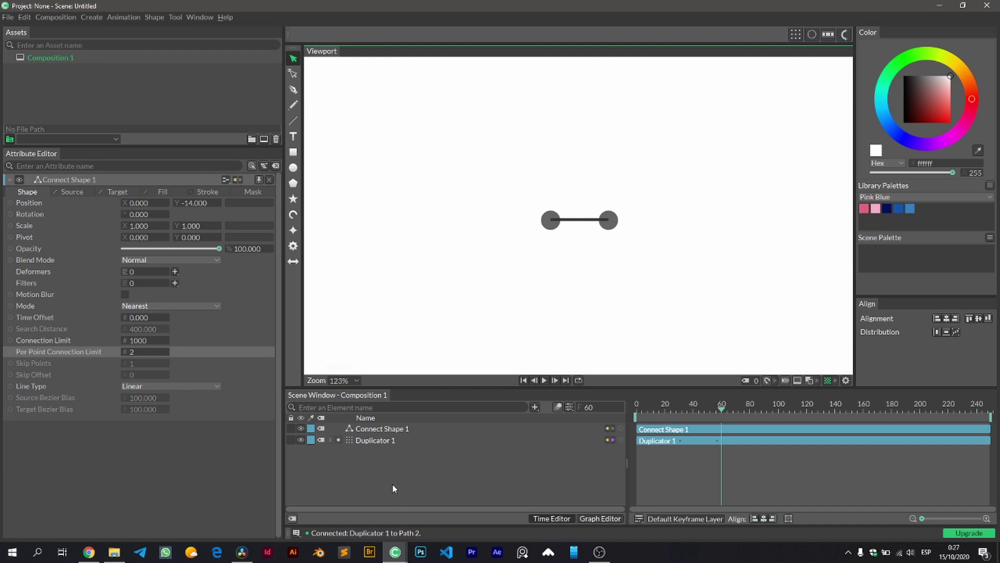
{"action": "left_click_drag", "start_coordinate": [369, 437], "coordinate": [373, 465]}
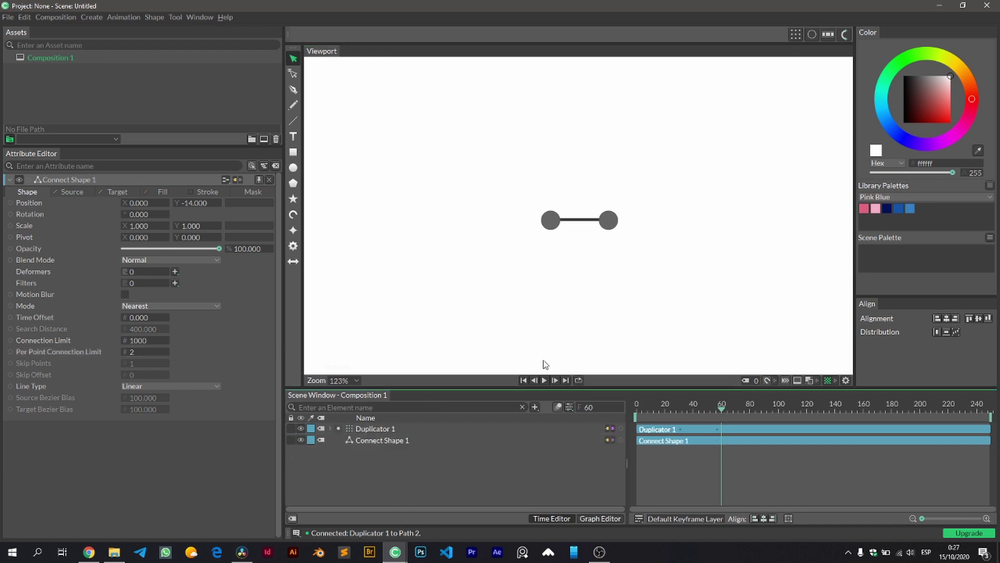
{"action": "scroll", "coordinate": [565, 321], "scroll_direction": "down", "scroll_amount": 2}
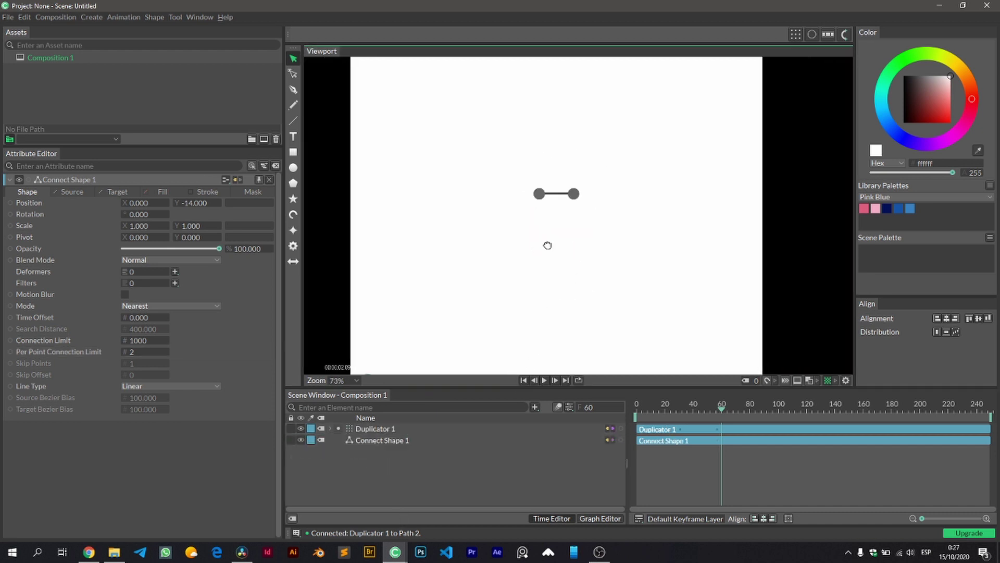
- Create a colour array from the Pink Blue library palette
{"action": "left_click", "coordinate": [386, 449]}
{"action": "right_click", "coordinate": [887, 184]}
{"action": "left_click", "coordinate": [864, 178]}
{"action": "left_click", "coordinate": [912, 193]}
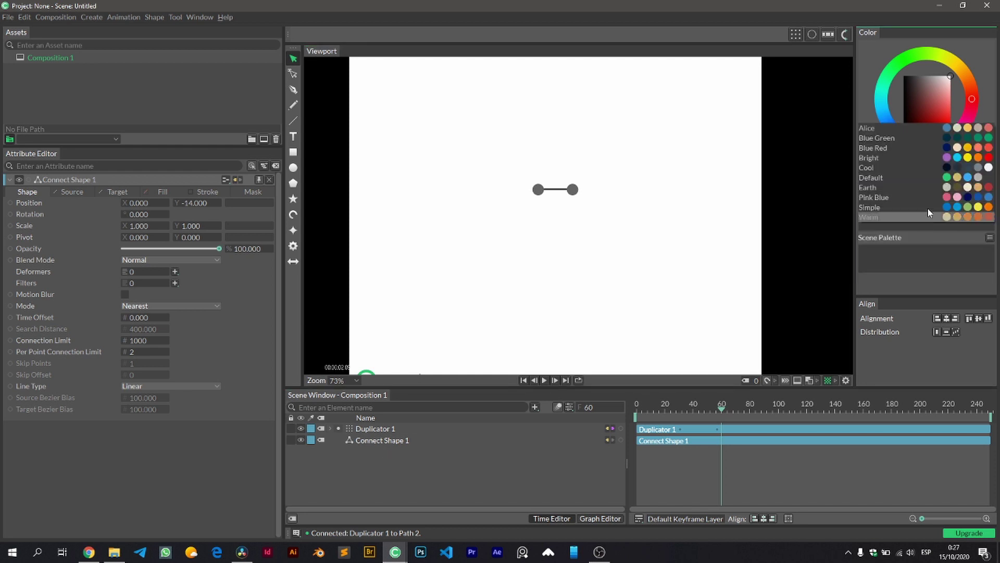
{"action": "left_click", "coordinate": [884, 237]}
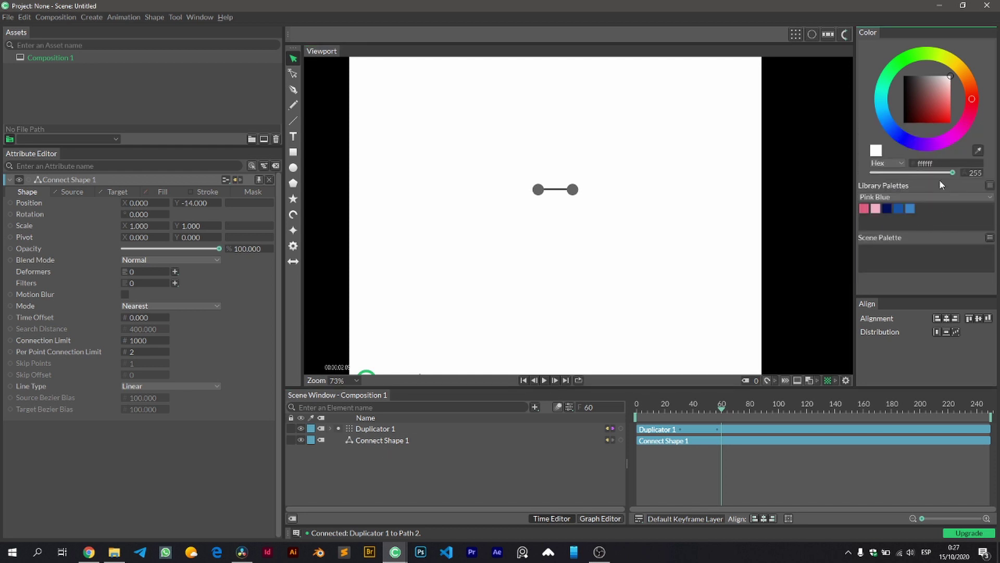
{"action": "left_click", "coordinate": [991, 187]}
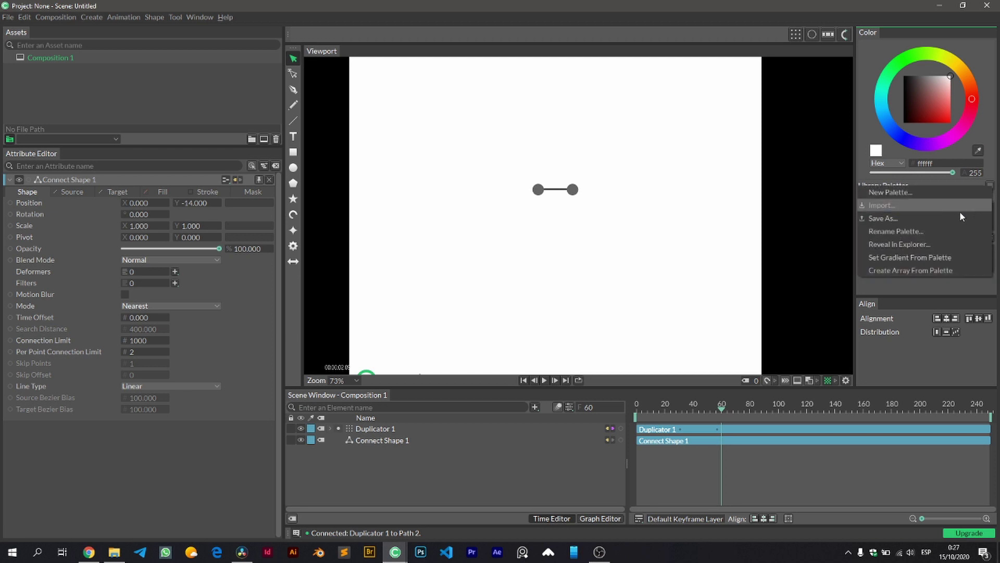
{"action": "left_click", "coordinate": [931, 263]}
- Connect the colour array to the fill colour of the ellipse inside the Duplicator and check the dots on the timeline
{"action": "mouse_move", "coordinate": [26, 181]}
{"action": "left_mouse_down"}
{"action": "mouse_move", "coordinate": [424, 351]}
{"action": "mouse_move", "coordinate": [380, 473]}
{"action": "mouse_move", "coordinate": [405, 452]}
{"action": "left_mouse_up"}
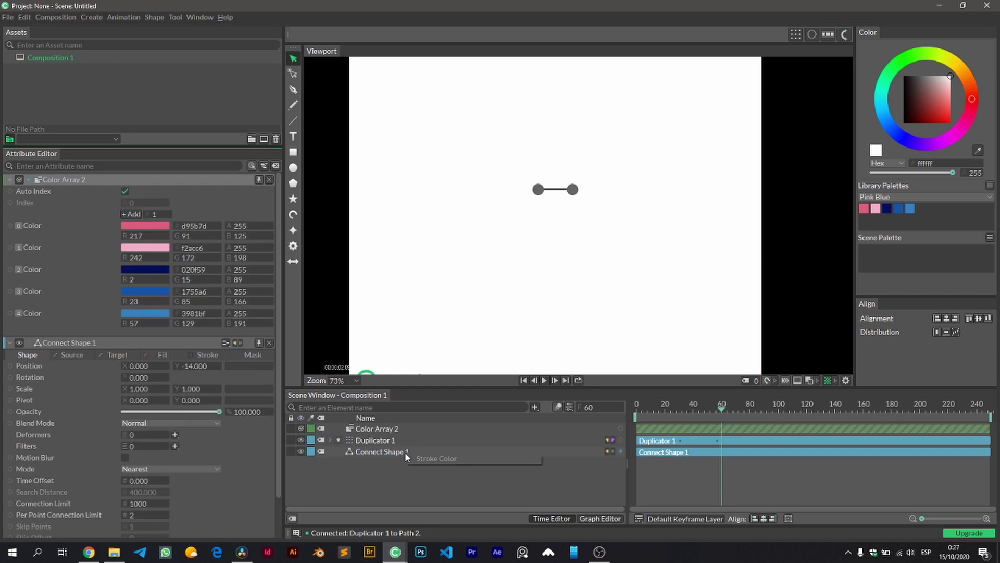
{"action": "left_click", "coordinate": [376, 471]}
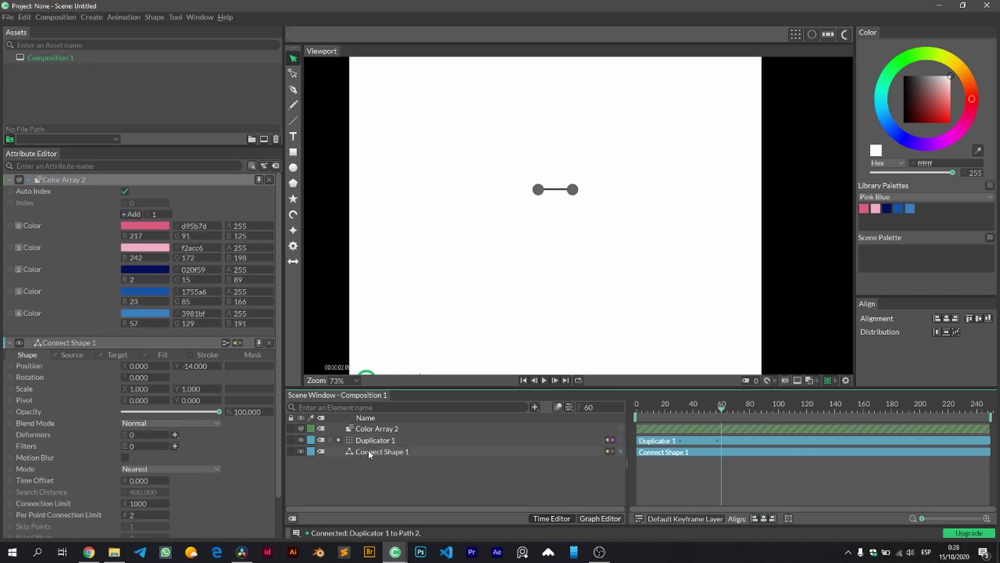
{"action": "left_click", "coordinate": [331, 440]}
{"action": "left_click", "coordinate": [393, 462]}
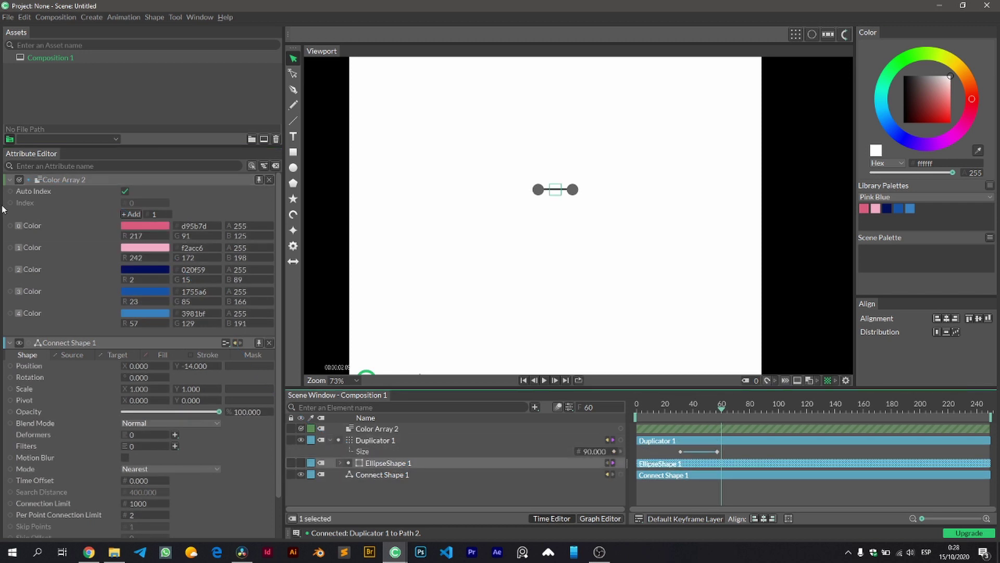
{"action": "left_click_drag", "start_coordinate": [26, 182], "coordinate": [431, 467]}
{"action": "left_click", "coordinate": [732, 411]}
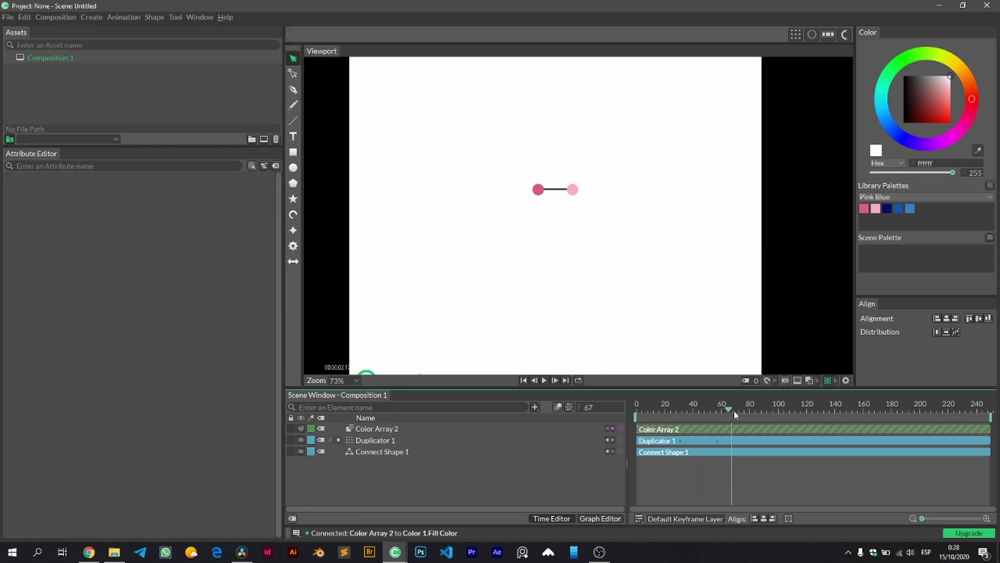
- Group the Duplicator and the Connect Shape together and collapse the group
{"action": "scroll", "coordinate": [561, 178], "scroll_direction": "down", "scroll_amount": 5}
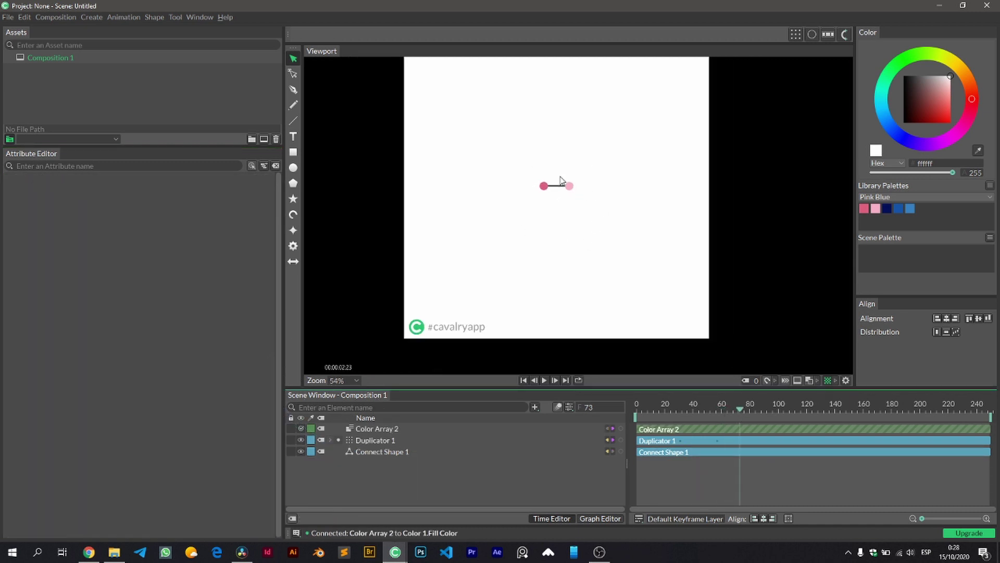
{"action": "left_click_drag", "start_coordinate": [559, 188], "coordinate": [556, 208]}
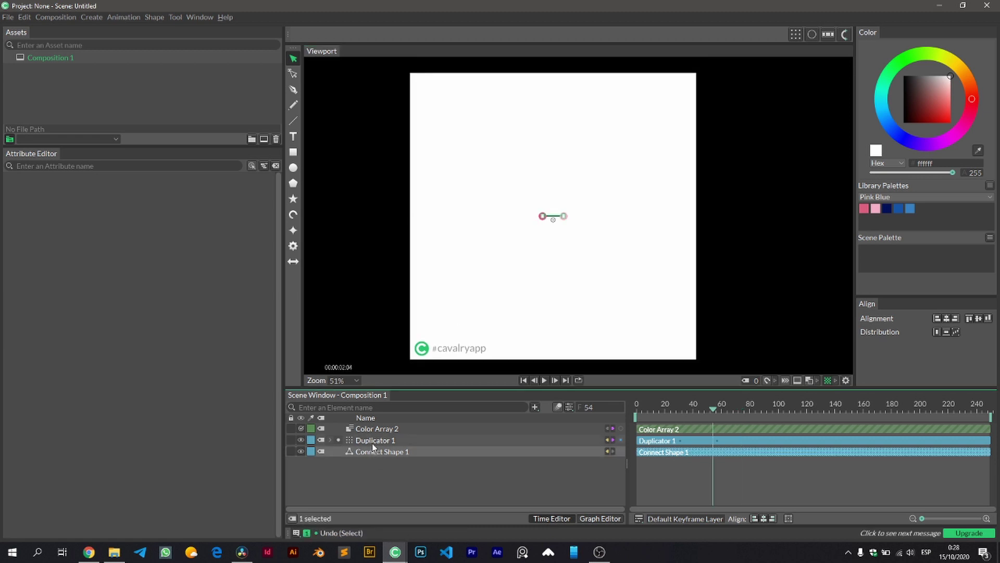
{"action": "left_click", "coordinate": [372, 441], "text": "shift"}
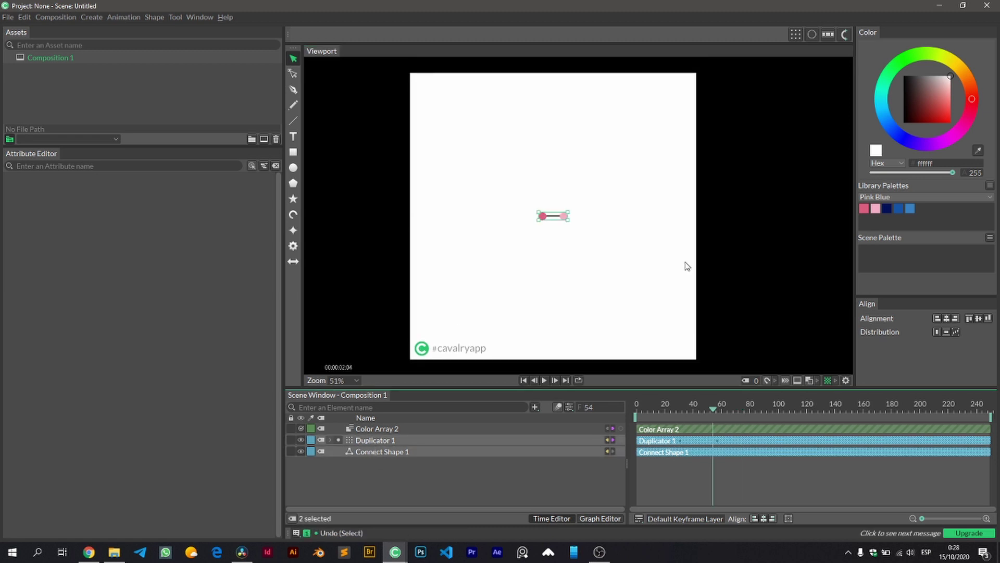
{"action": "key", "text": "ctrl+g"}
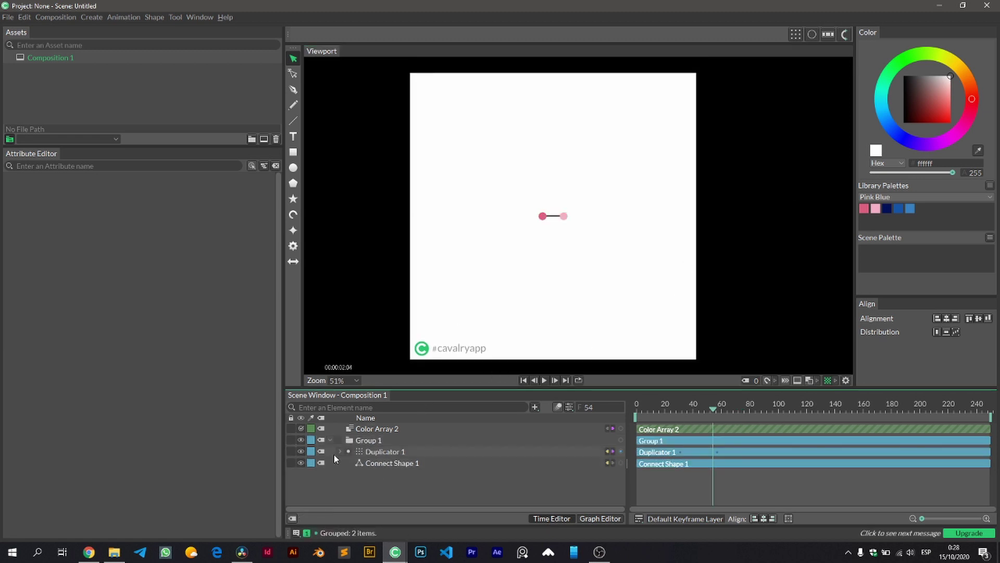
{"action": "left_click", "coordinate": [330, 441]}
- Duplicate the group with a new Duplicator that uses a Random distribution
{"action": "left_click", "coordinate": [393, 442]}
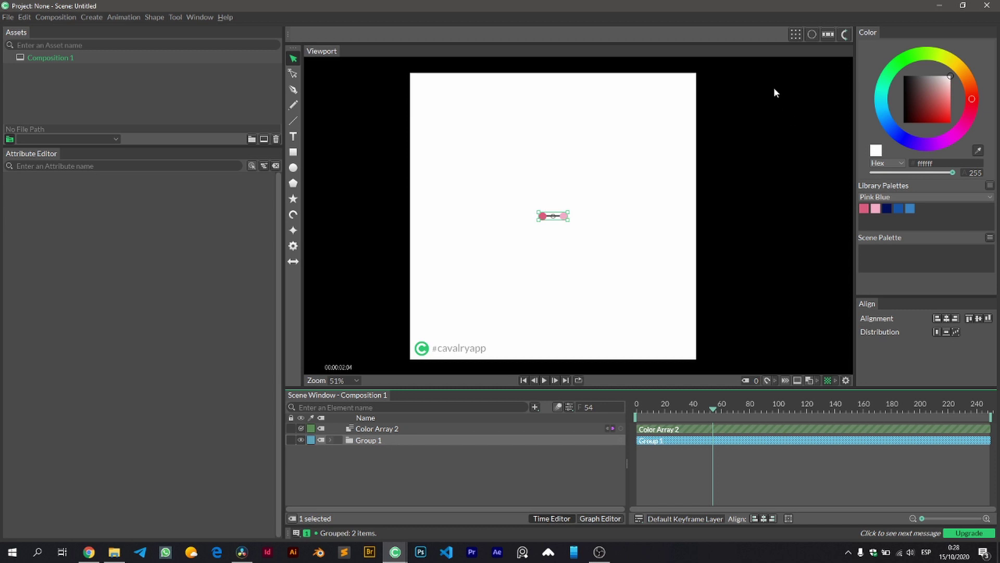
{"action": "left_click", "coordinate": [795, 36]}
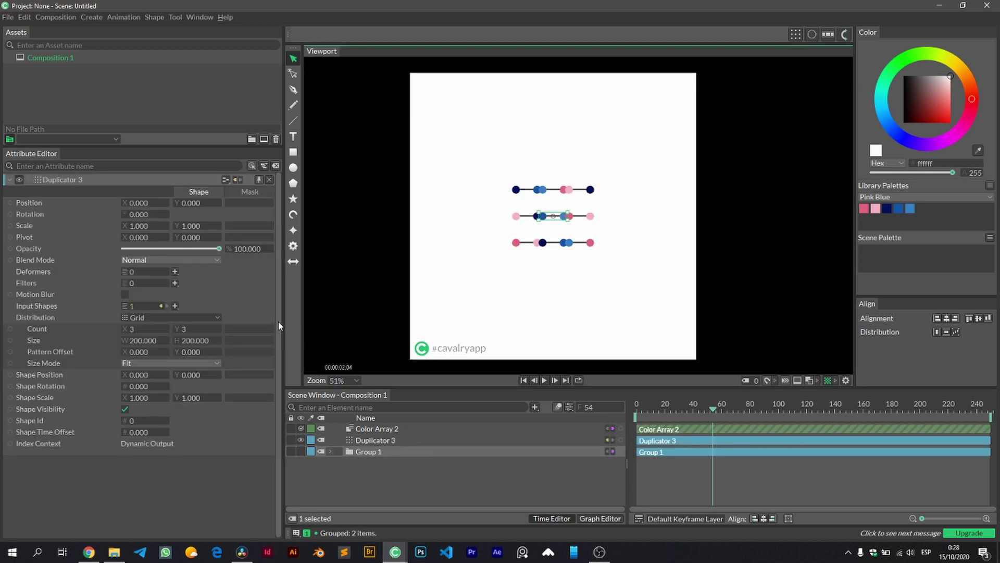
{"action": "left_click", "coordinate": [156, 318]}
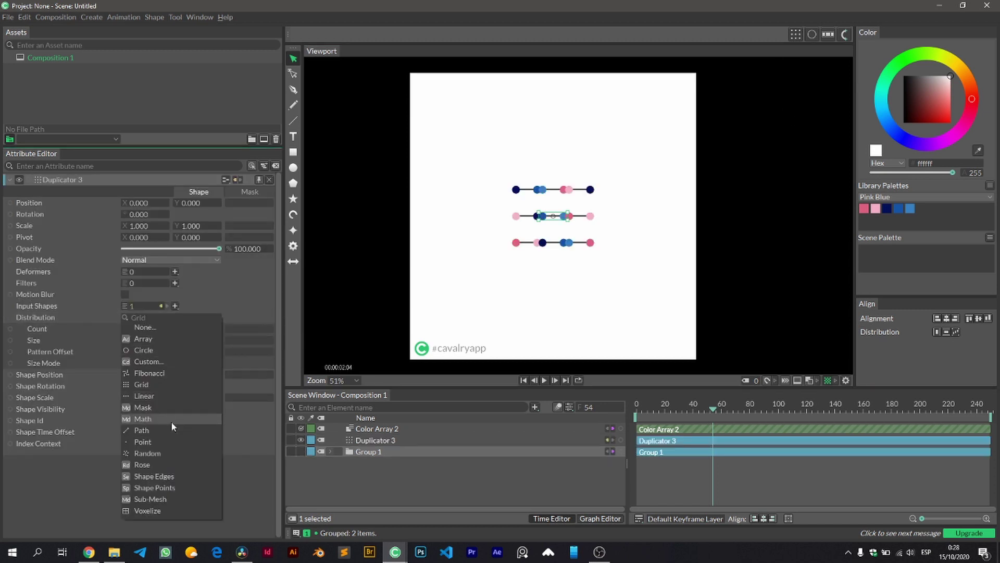
{"action": "left_click", "coordinate": [151, 453]}
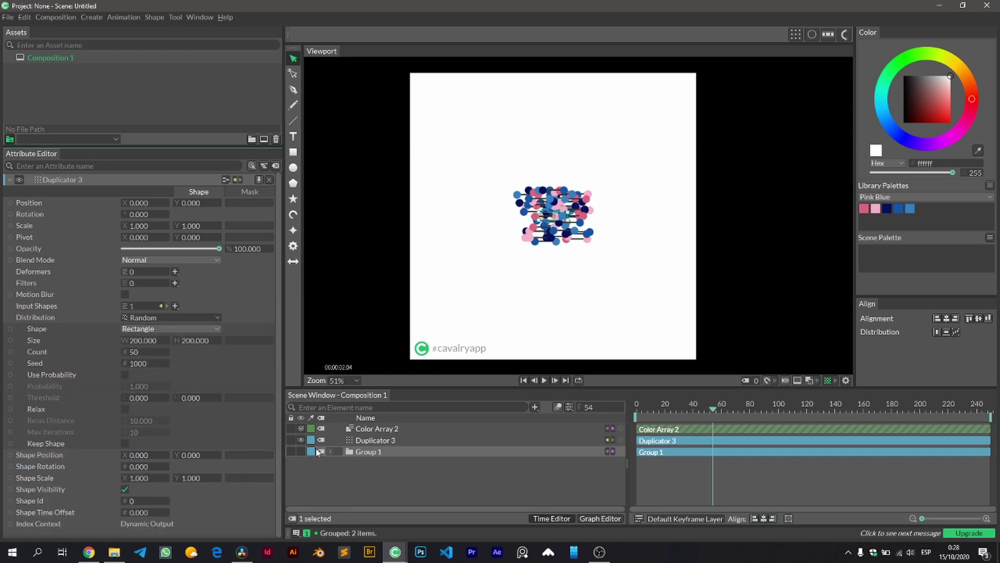
- Set the random distribution's size to 516 by 516 and its count to 30
{"action": "left_click_drag", "start_coordinate": [142, 343], "coordinate": [307, 341]}
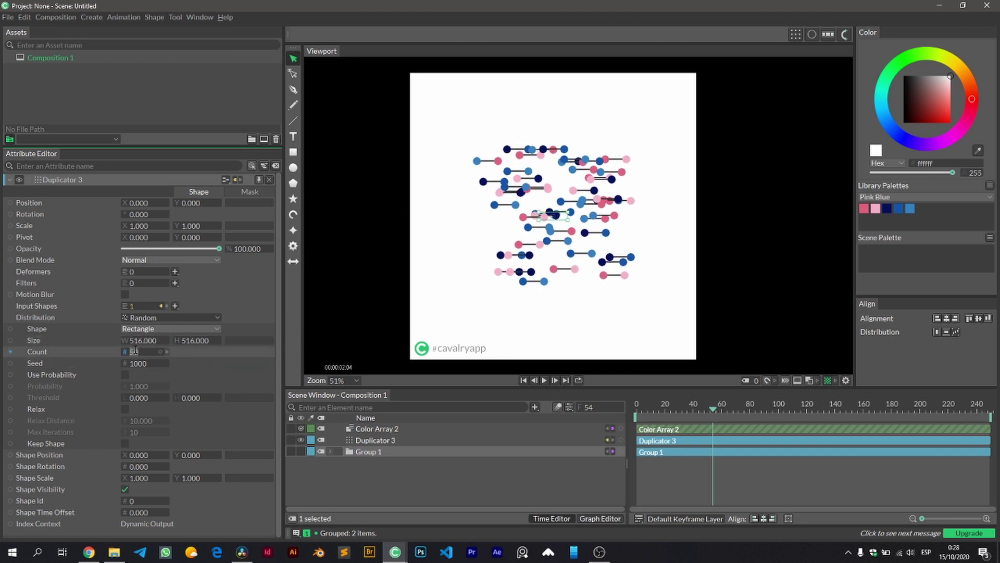
{"action": "left_click", "coordinate": [135, 351]}
{"action": "type", "text": "30"}
{"action": "key", "text": "Return"}
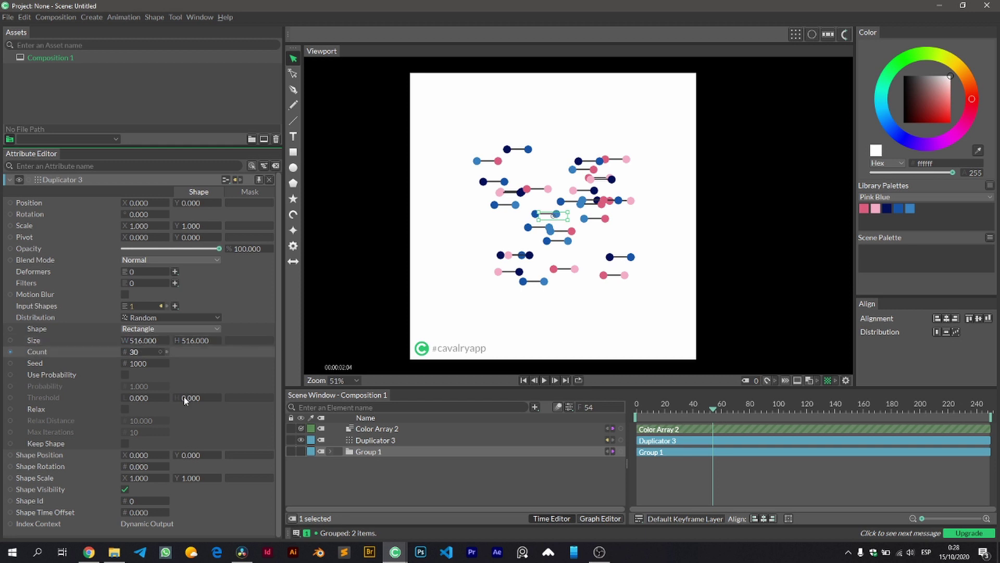
{"action": "left_click", "coordinate": [431, 468]}
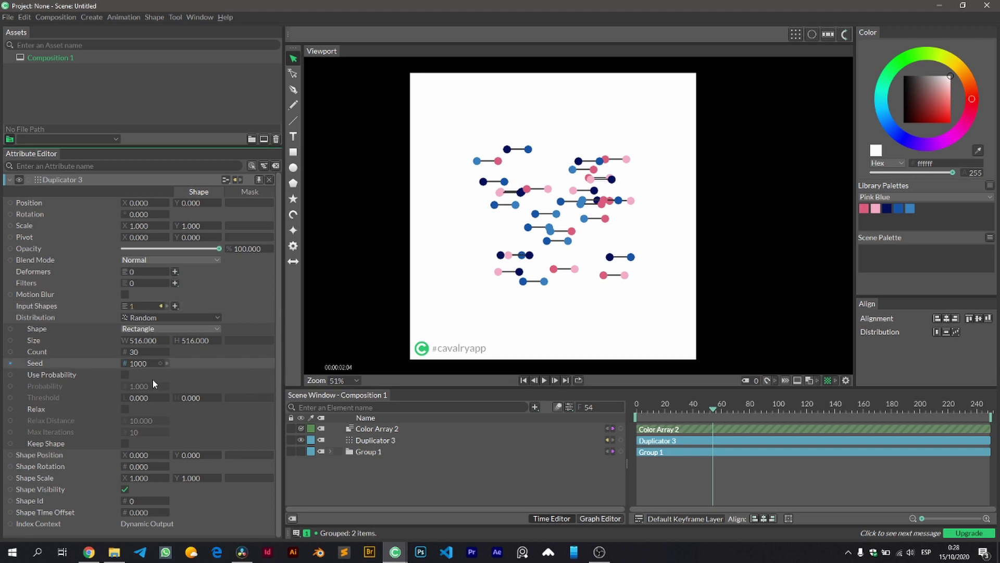
- Enable Relax with a distance of 168.9 and 12 maximum iterations, and shift the new Duplicator to about X -41, Y 10
{"action": "left_click", "coordinate": [125, 409]}
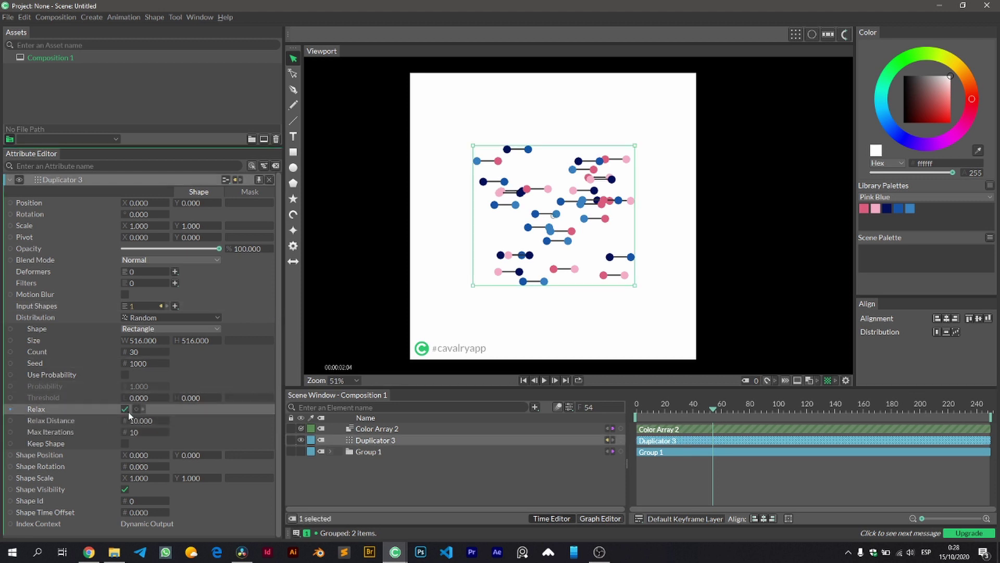
{"action": "left_click_drag", "start_coordinate": [140, 421], "coordinate": [999, 370]}
{"action": "left_click_drag", "start_coordinate": [159, 417], "coordinate": [141, 432]}
{"action": "mouse_move", "coordinate": [728, 404]}
{"action": "left_mouse_down"}
{"action": "mouse_move", "coordinate": [623, 408]}
{"action": "mouse_move", "coordinate": [780, 411]}
{"action": "mouse_move", "coordinate": [667, 416]}
{"action": "mouse_move", "coordinate": [739, 415]}
{"action": "left_mouse_up"}
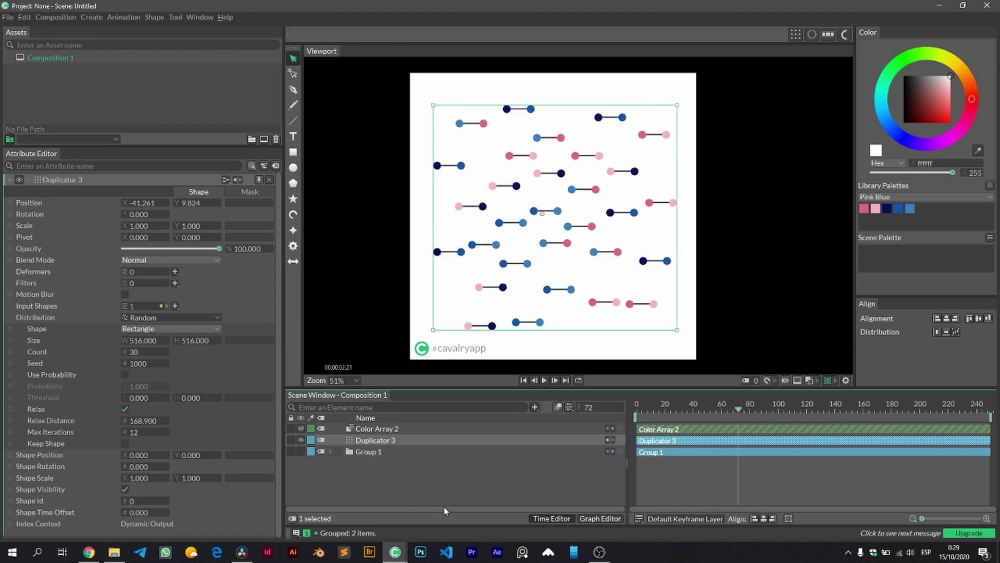
- Add a Stagger behaviour to the new Duplicator's Shape Time Offset
{"action": "left_click_drag", "start_coordinate": [144, 515], "coordinate": [102, 513]}
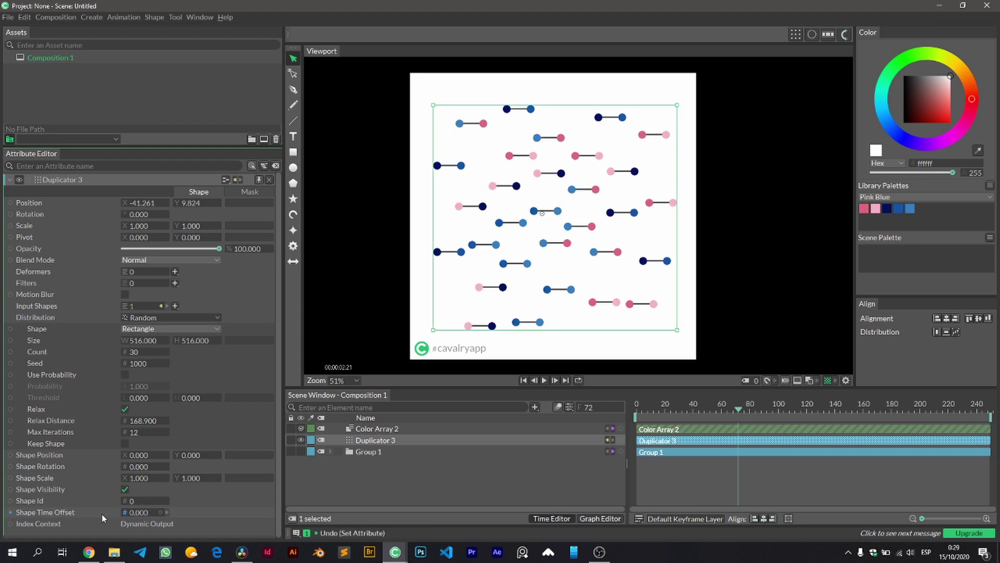
{"action": "right_click", "coordinate": [101, 513]}
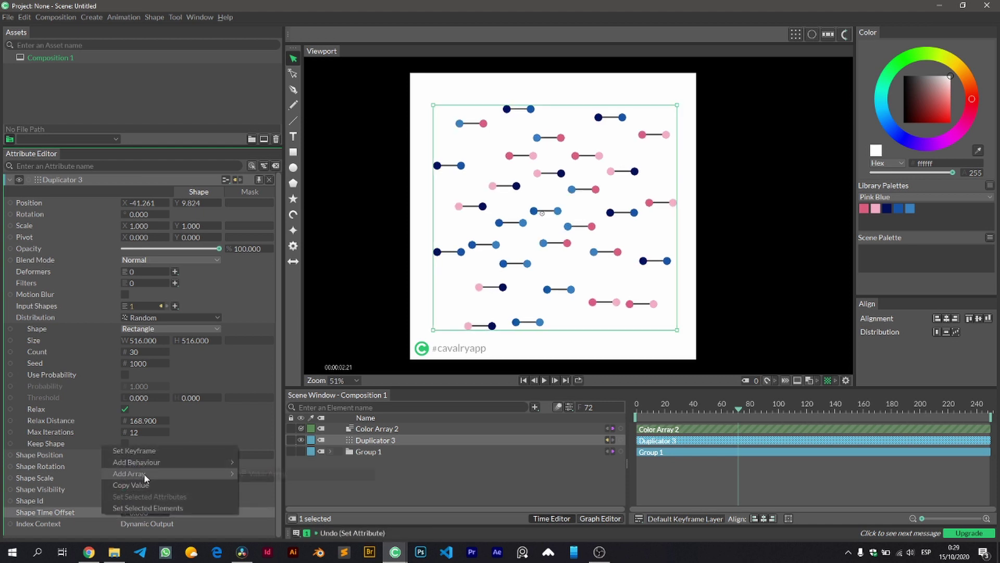
{"action": "mouse_move", "coordinate": [151, 461]}
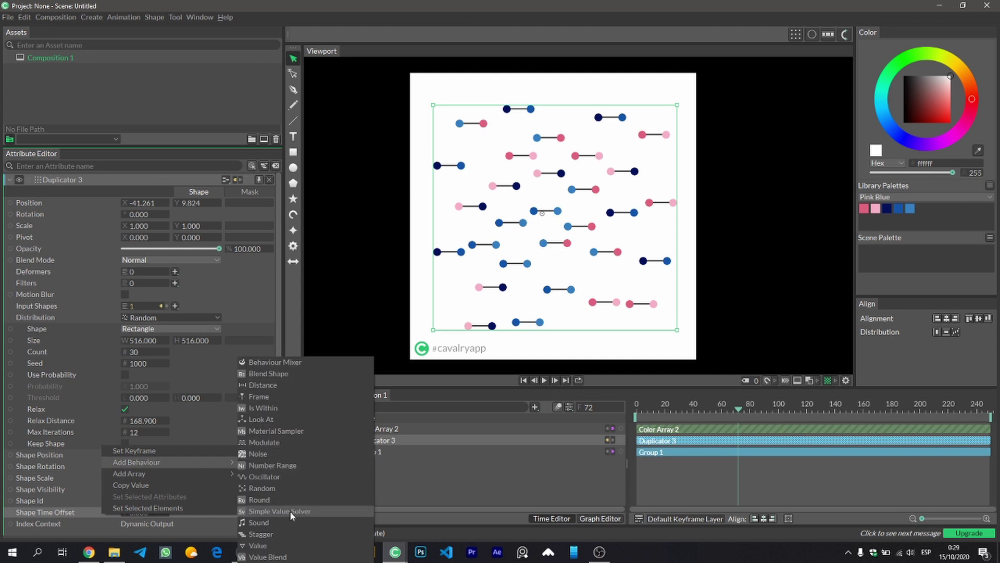
{"action": "left_click", "coordinate": [283, 533]}
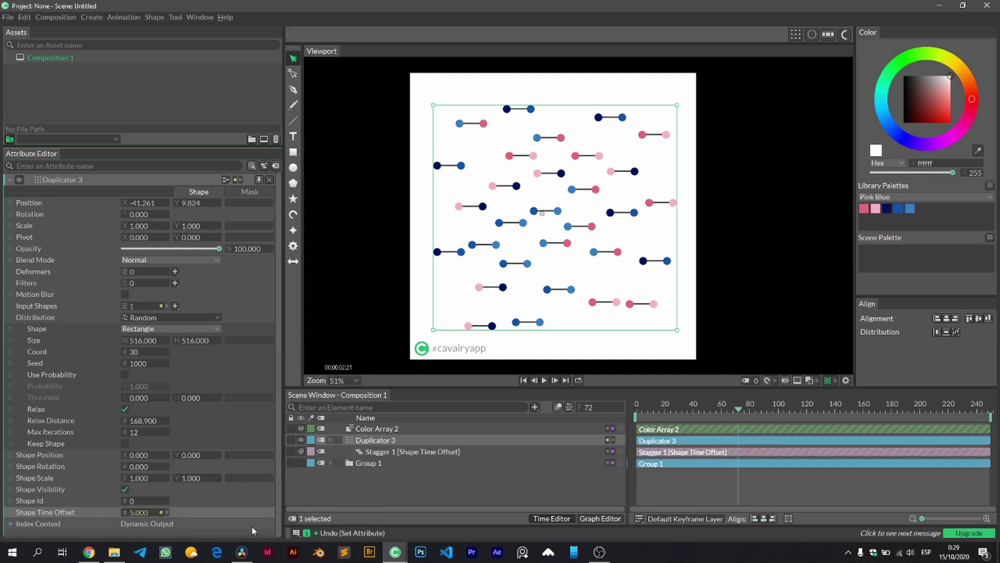
- Set the Stagger's maximum to -116 and reduce the random distribution's size to 445.828 by 445.828
{"action": "left_click", "coordinate": [398, 451]}
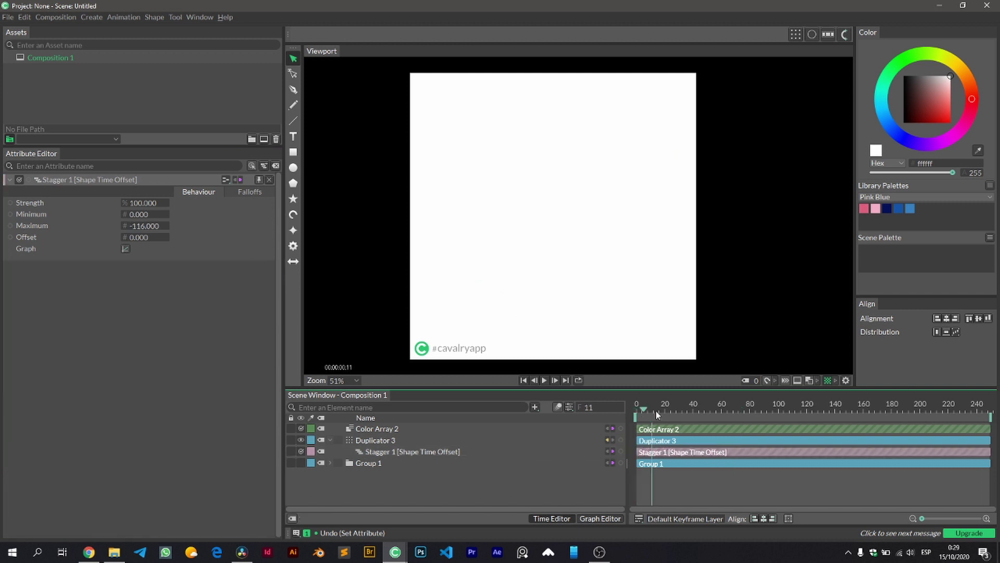
{"action": "left_click_drag", "start_coordinate": [655, 409], "coordinate": [712, 407]}
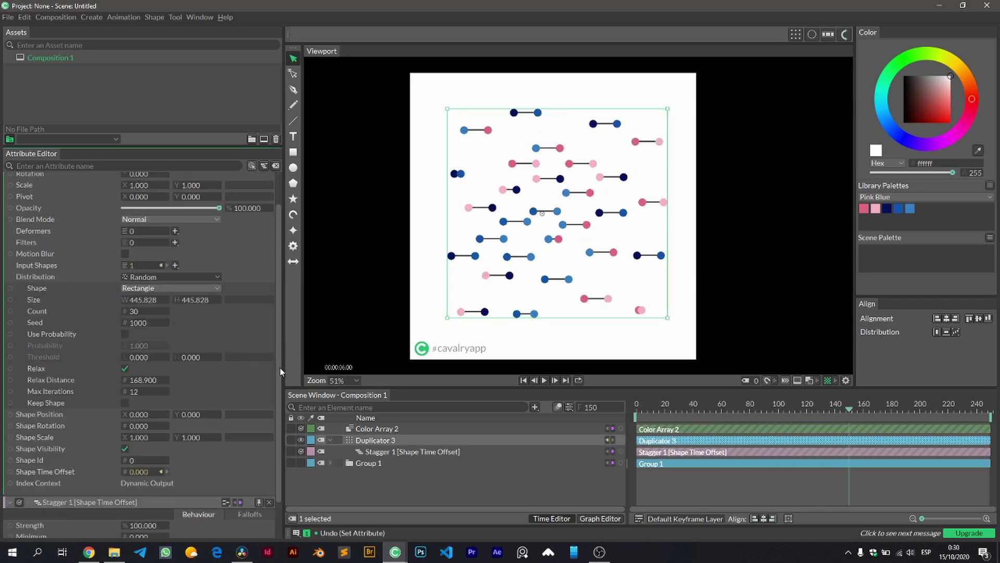
{"action": "scroll", "coordinate": [280, 367], "scroll_direction": "down", "scroll_amount": 2}
{"action": "scroll", "coordinate": [282, 360], "scroll_direction": "up", "scroll_amount": 1}
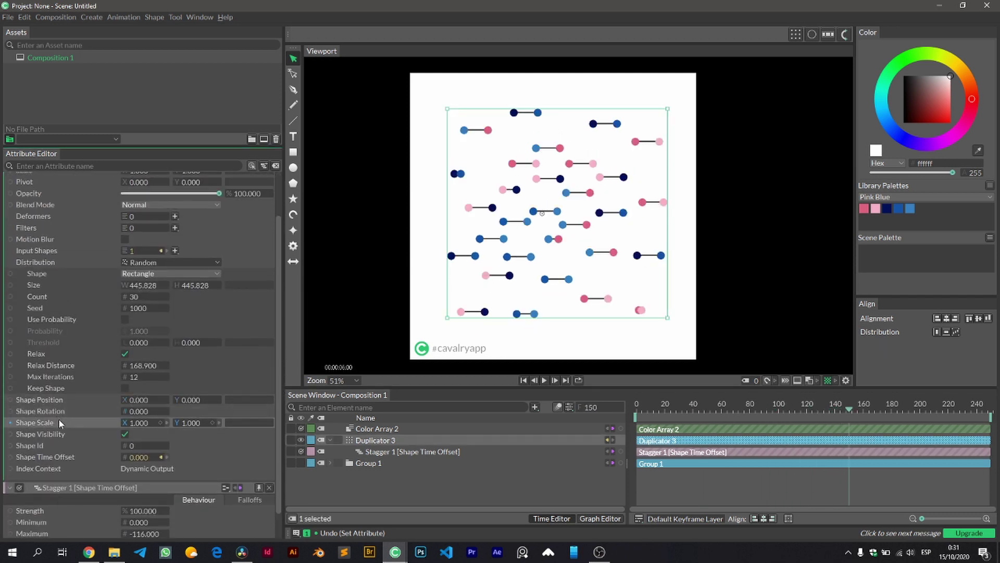
{"action": "scroll", "coordinate": [77, 286], "scroll_direction": "up", "scroll_amount": 3}
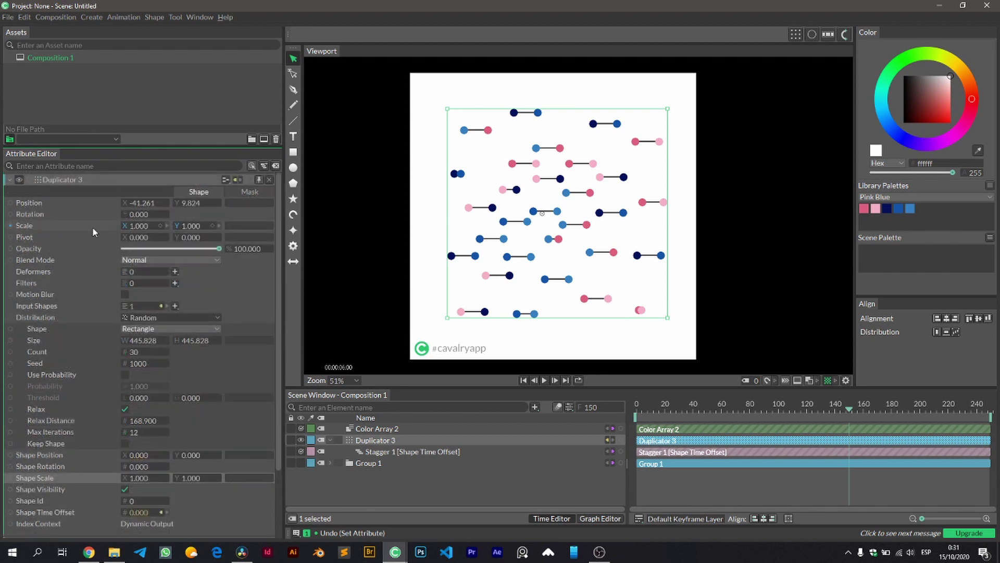
{"action": "scroll", "coordinate": [84, 364], "scroll_direction": "down", "scroll_amount": 5}
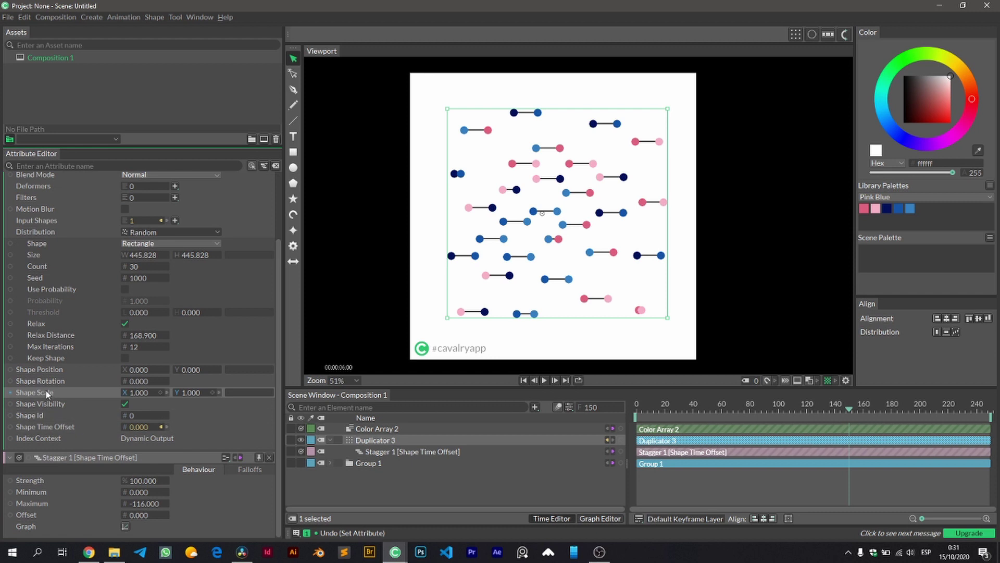
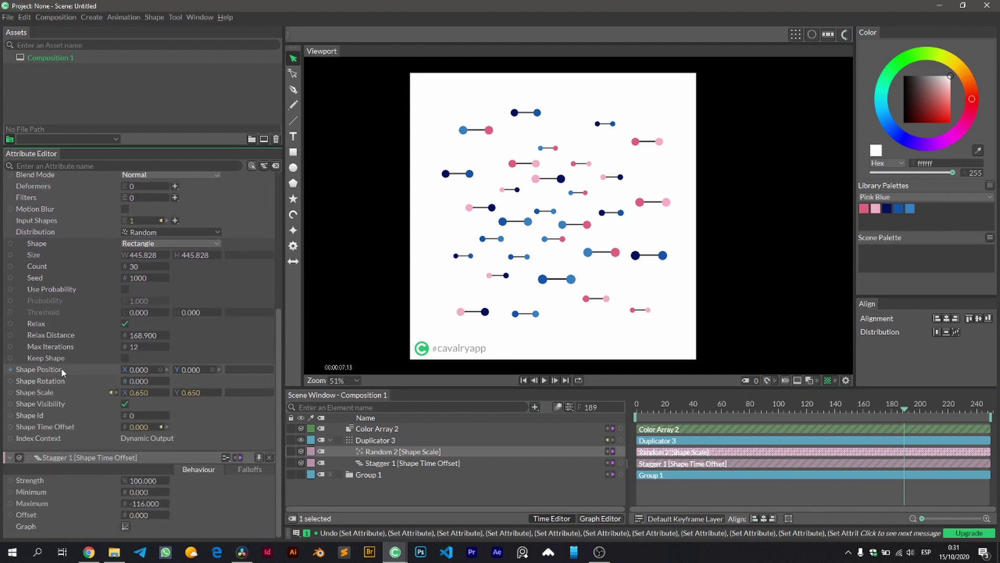
- Add a Noise behaviour to Duplicator 3's Shape Position
{"action": "left_click", "coordinate": [61, 367]}
{"action": "right_click", "coordinate": [61, 367]}
{"action": "mouse_move", "coordinate": [134, 396]}
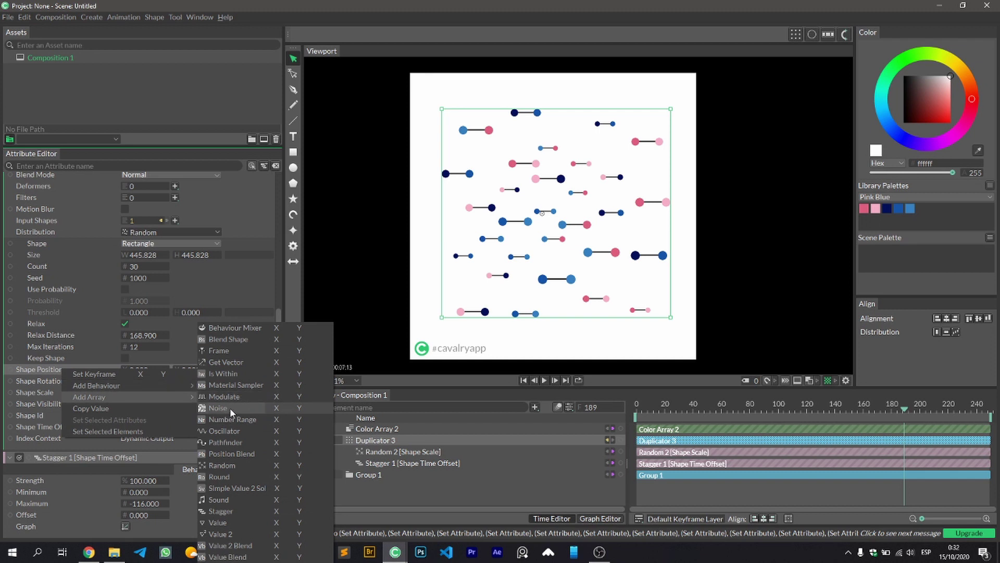
{"action": "left_click", "coordinate": [226, 407]}
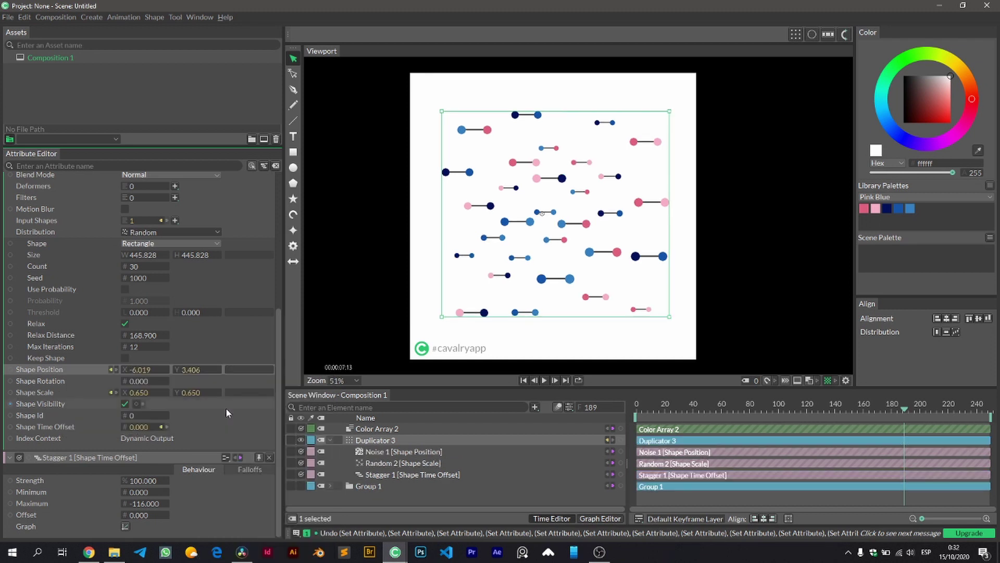
- Set the Noise's minimum to -20 and maximum to 20, and play back the animation to check the drift
{"action": "left_click", "coordinate": [398, 452]}
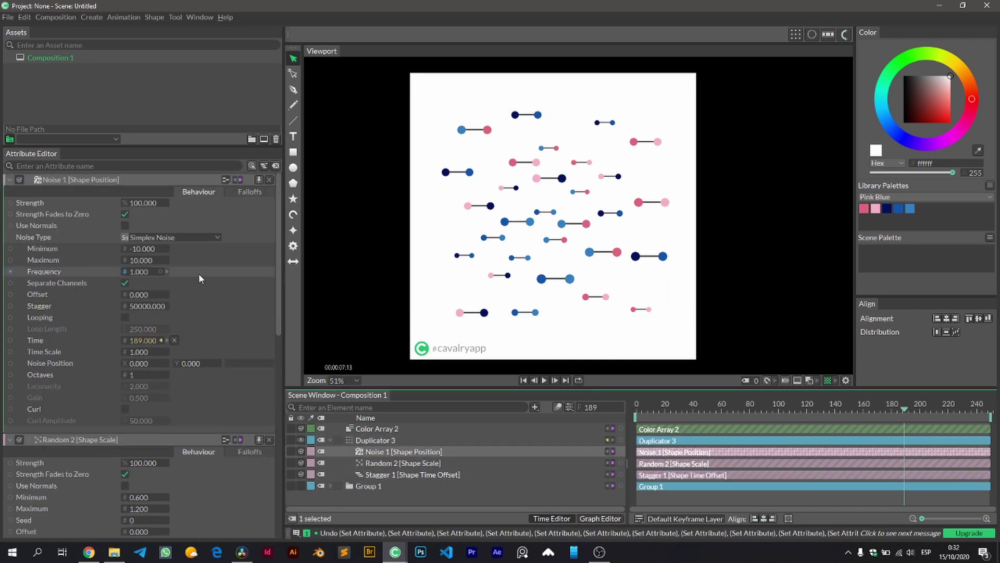
{"action": "left_click", "coordinate": [148, 249]}
{"action": "type", "text": "-20"}
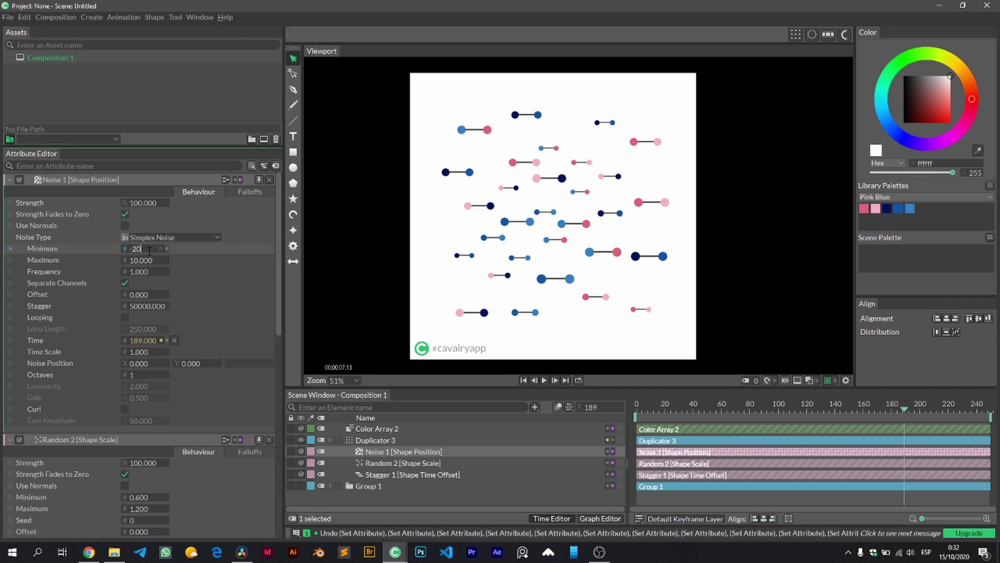
{"action": "key", "text": "Return"}
{"action": "left_click", "coordinate": [146, 260]}
{"action": "type", "text": "20"}
{"action": "key", "text": "Return"}
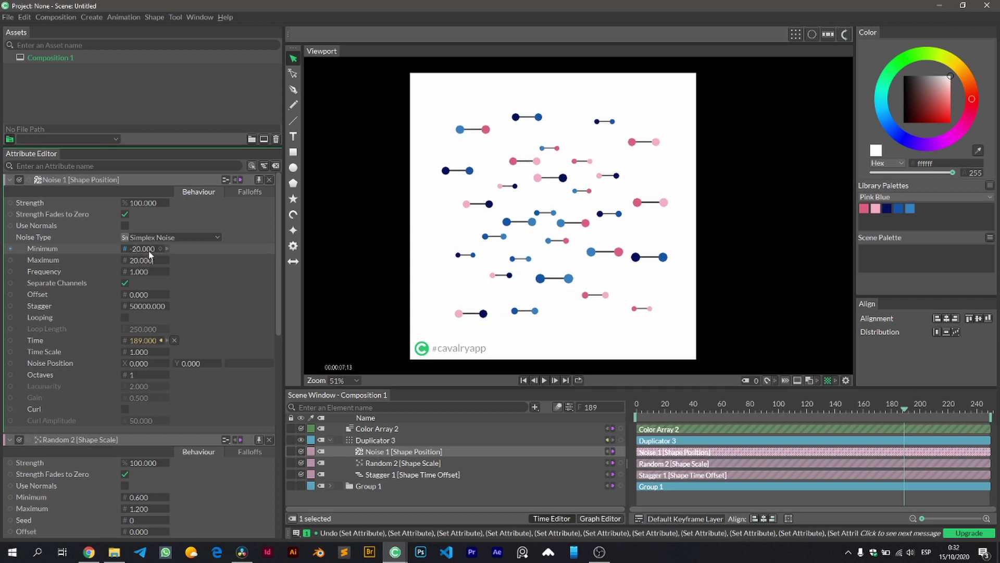
{"action": "left_click", "coordinate": [719, 497]}
{"action": "left_click_drag", "start_coordinate": [764, 411], "coordinate": [641, 410]}
{"action": "key", "text": "space"}
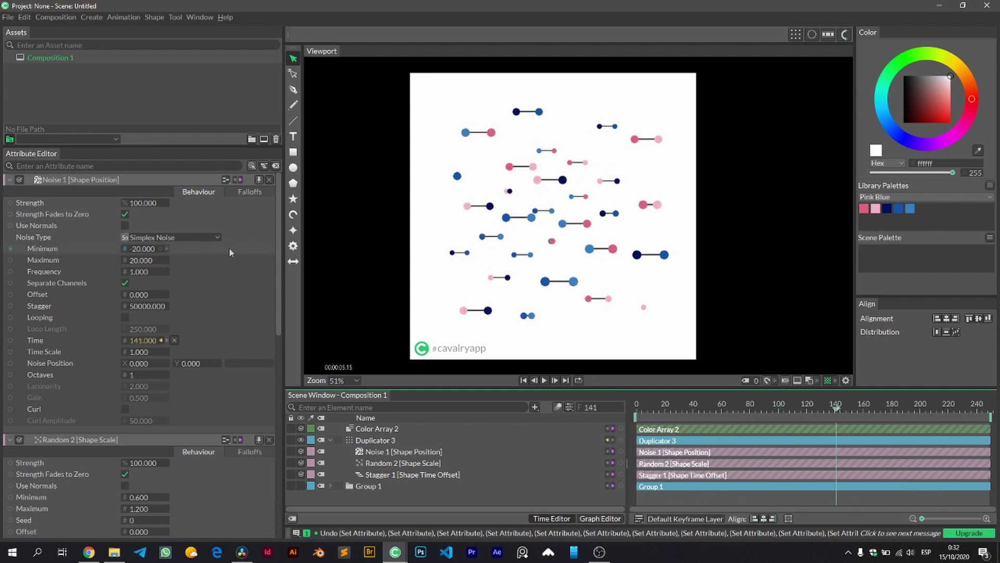
- Add a Random behaviour to Duplicator 3's Shape Rotation and scrub the timeline to check the tilted pairs
{"action": "left_click", "coordinate": [269, 180]}
{"action": "left_click", "coordinate": [269, 179]}
{"action": "left_click", "coordinate": [269, 180]}
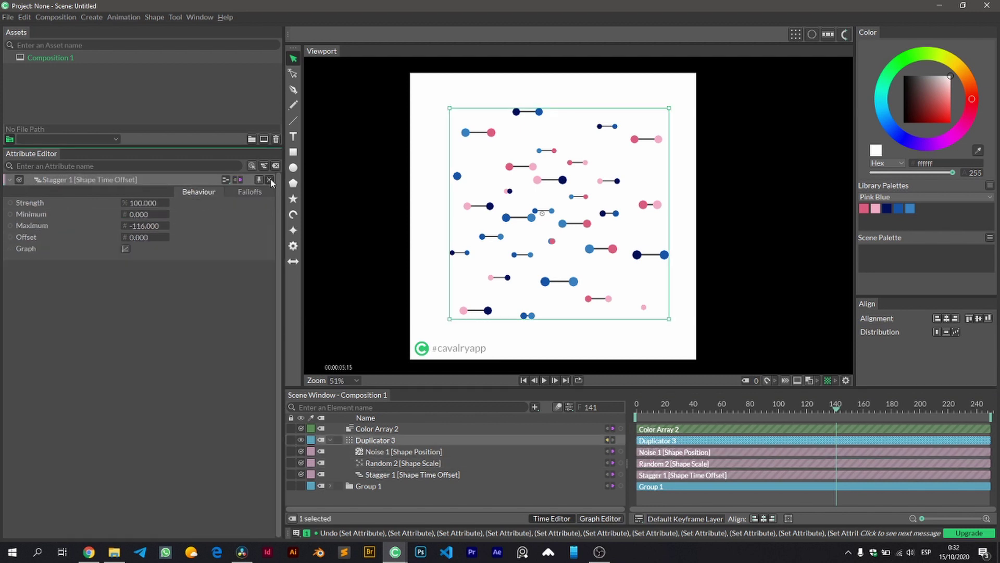
{"action": "left_click", "coordinate": [269, 179]}
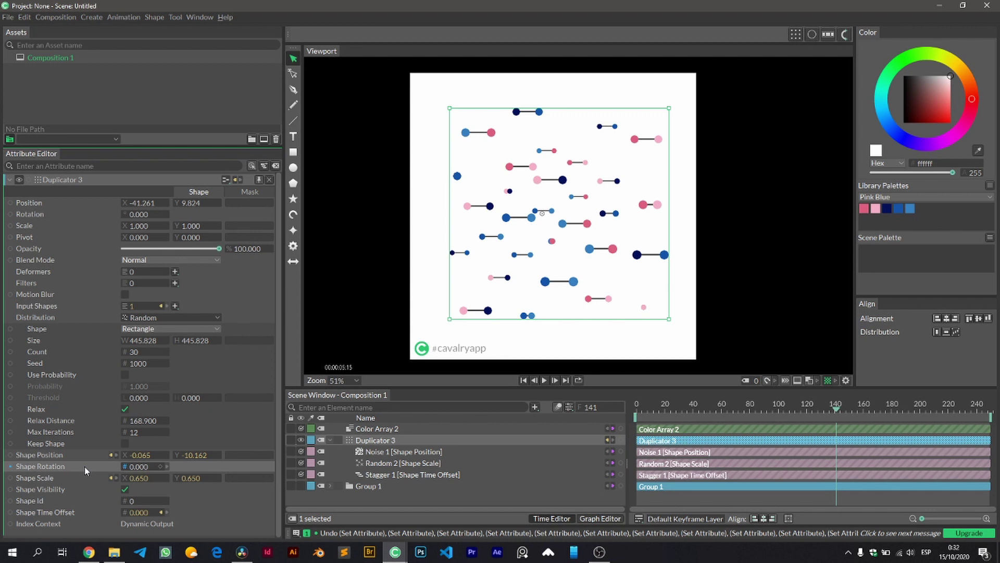
{"action": "right_click", "coordinate": [85, 467]}
{"action": "left_click", "coordinate": [261, 489]}
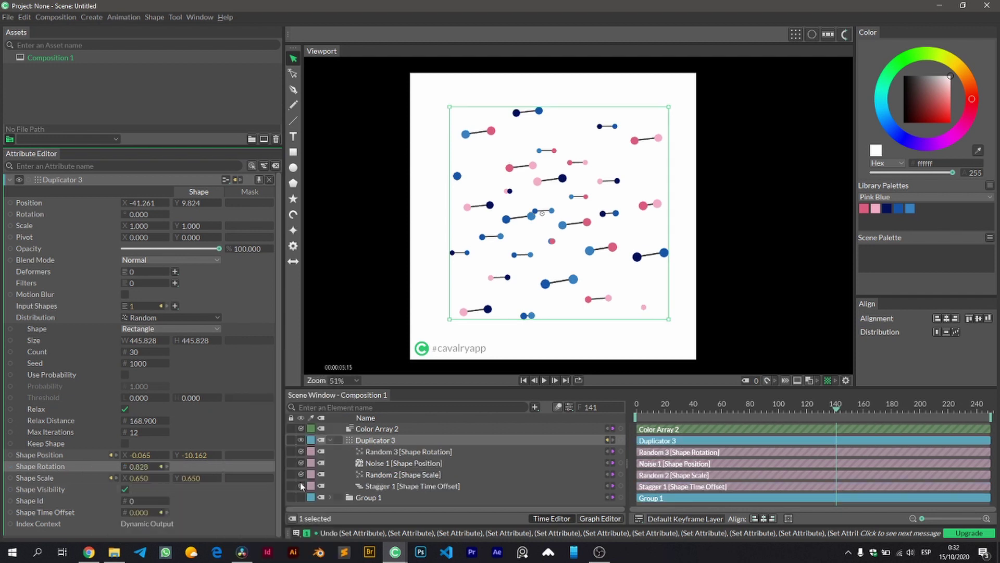
{"action": "left_click", "coordinate": [404, 453]}
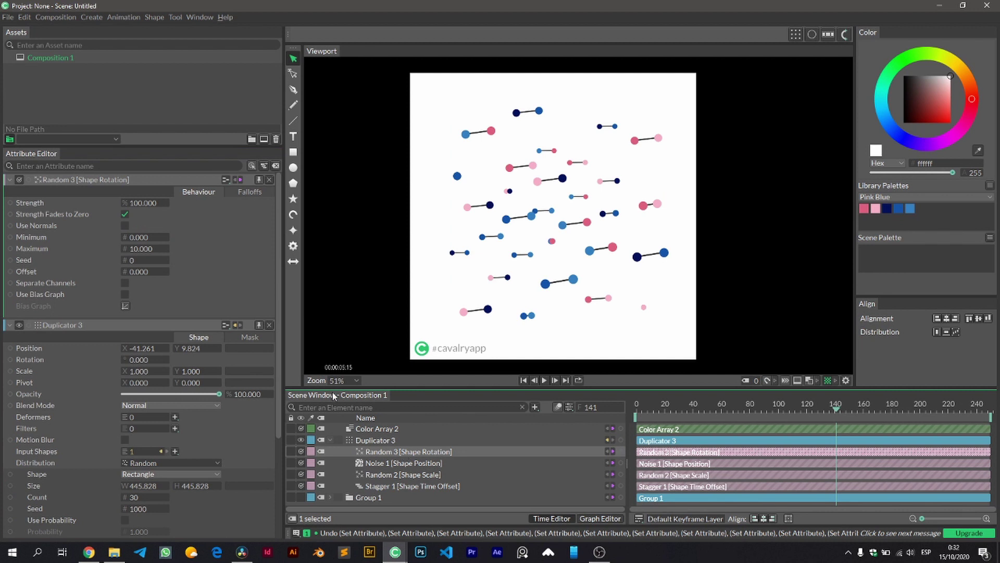
{"action": "left_click", "coordinate": [269, 325]}
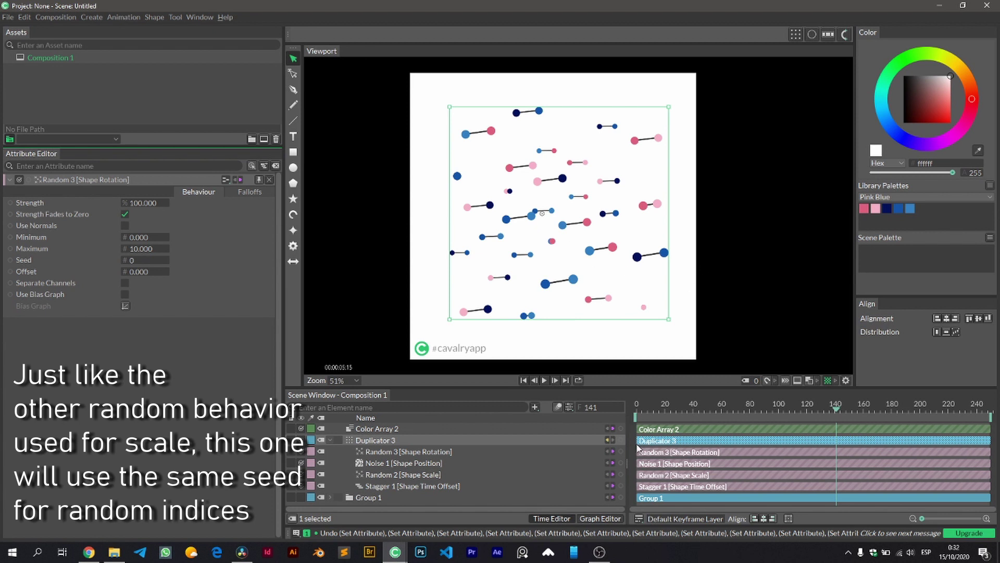
{"action": "left_click_drag", "start_coordinate": [709, 410], "coordinate": [782, 405]}
- Add a Number Range to the rotation Random's Maximum and connect the Shape Position Noise to its Value
{"action": "left_click", "coordinate": [67, 248]}
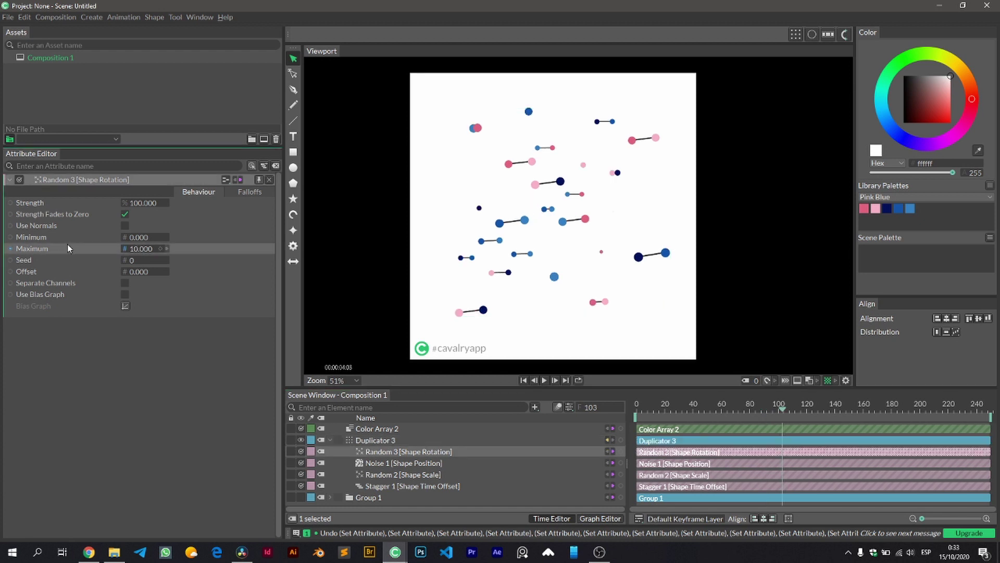
{"action": "right_click", "coordinate": [68, 248]}
{"action": "mouse_move", "coordinate": [117, 261]}
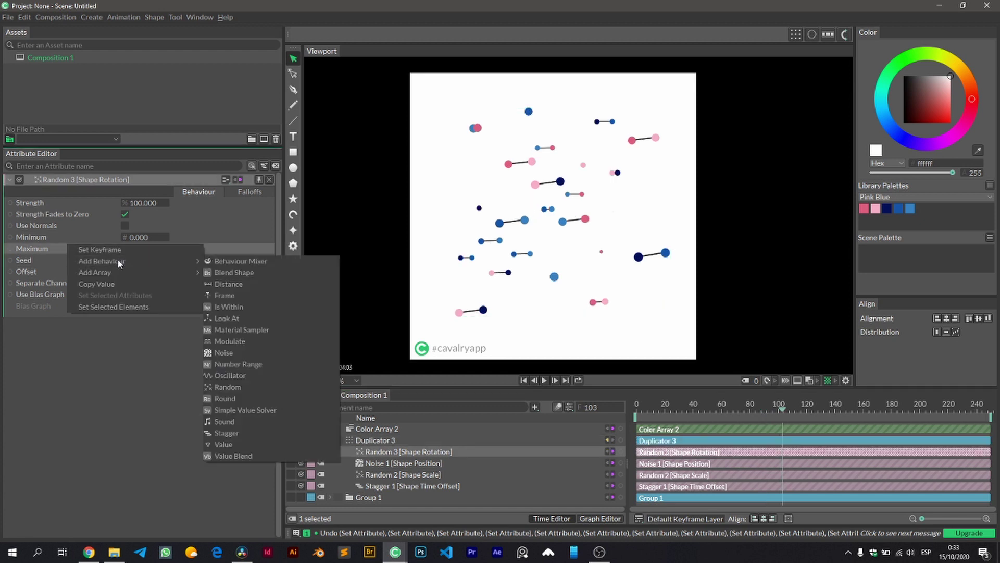
{"action": "left_click", "coordinate": [248, 365]}
{"action": "left_click", "coordinate": [416, 462]}
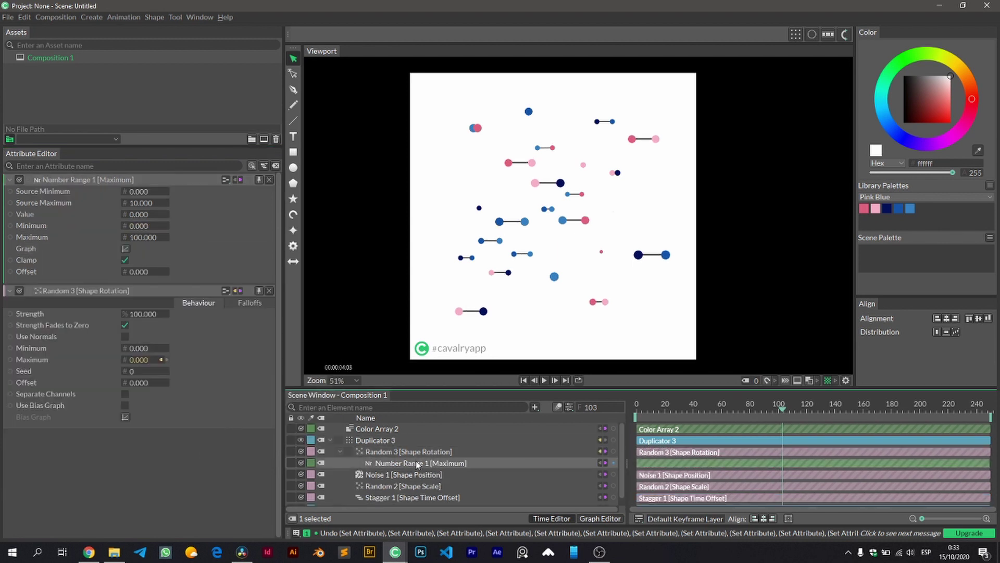
{"action": "left_click", "coordinate": [269, 291]}
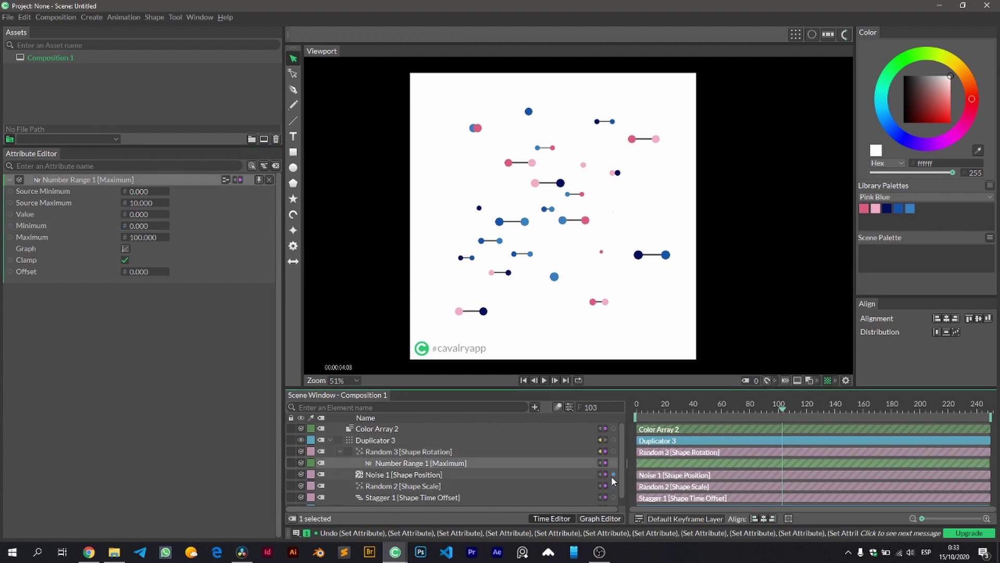
{"action": "right_click", "coordinate": [455, 463]}
{"action": "left_click", "coordinate": [503, 501]}
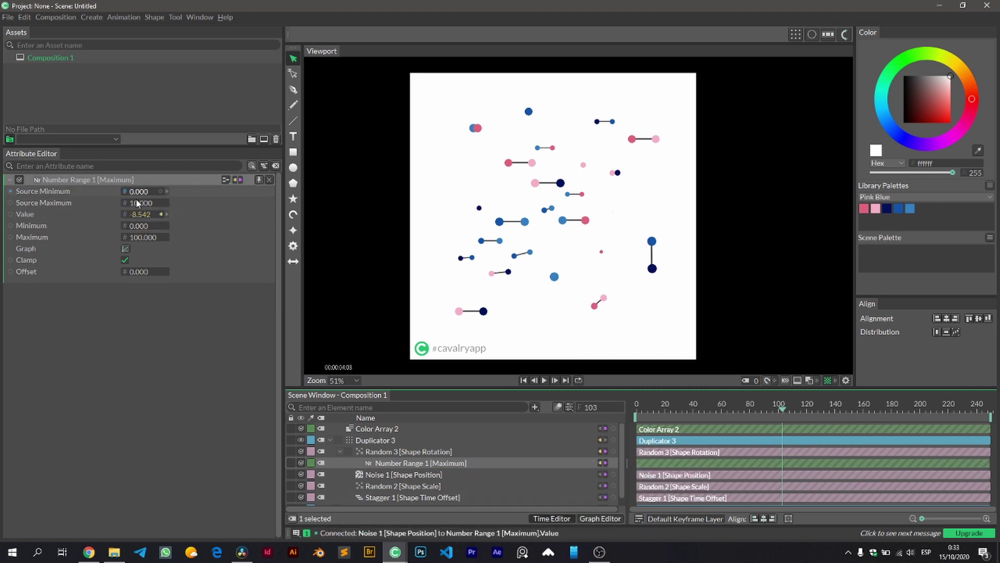
- Match the Number Range's source to the Noise's range, with Source Minimum -20 and Source Maximum 20
{"action": "left_click", "coordinate": [416, 477]}
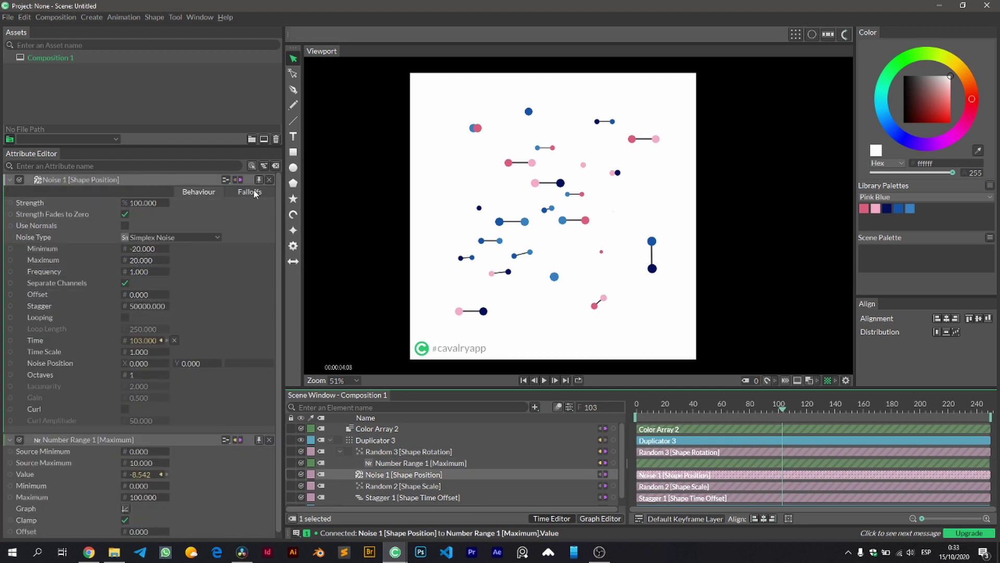
{"action": "left_click", "coordinate": [269, 179]}
{"action": "double_click", "coordinate": [139, 193]}
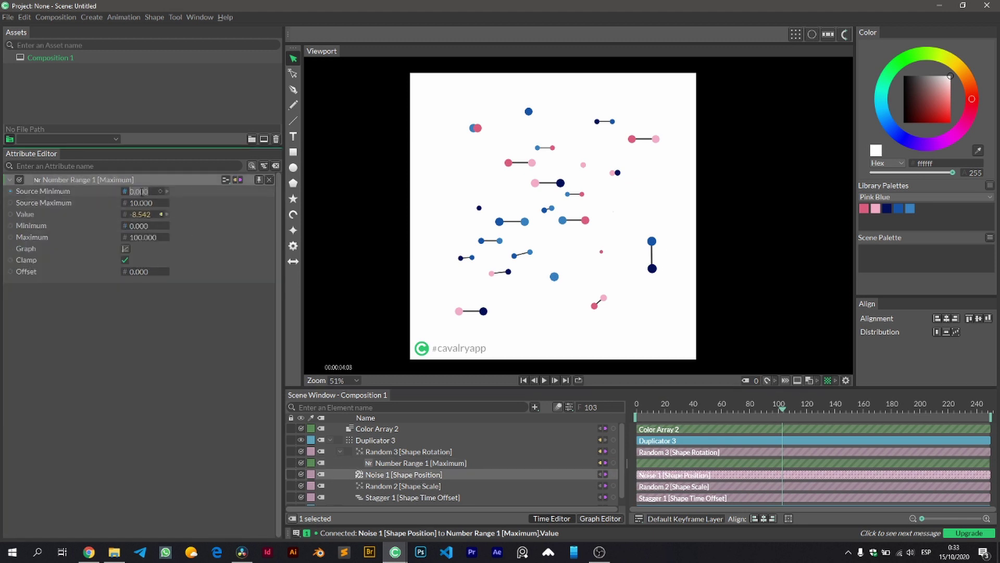
{"action": "type", "text": "-20"}
{"action": "key", "text": "Return"}
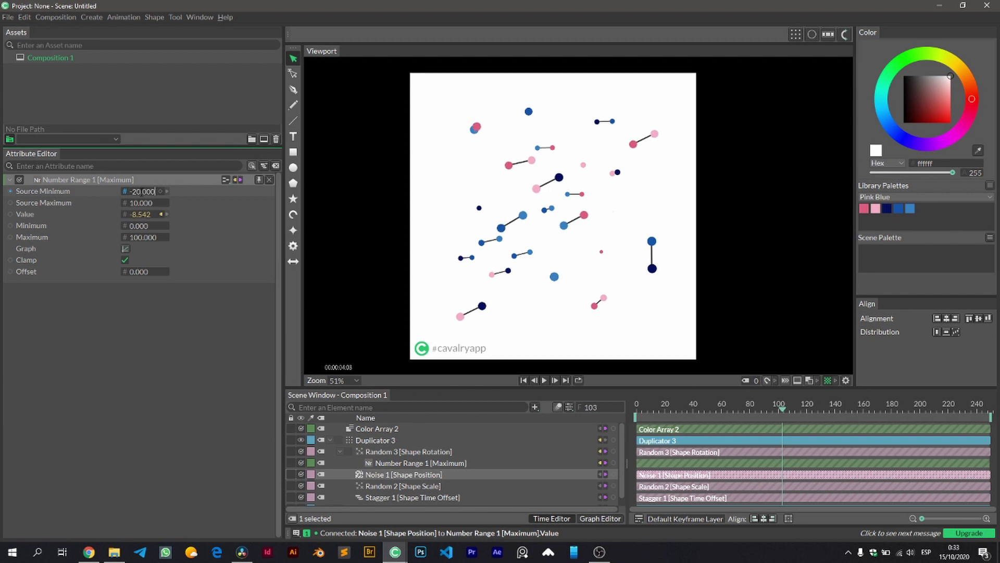
{"action": "double_click", "coordinate": [146, 203]}
{"action": "type", "text": "20"}
{"action": "key", "text": "Return"}
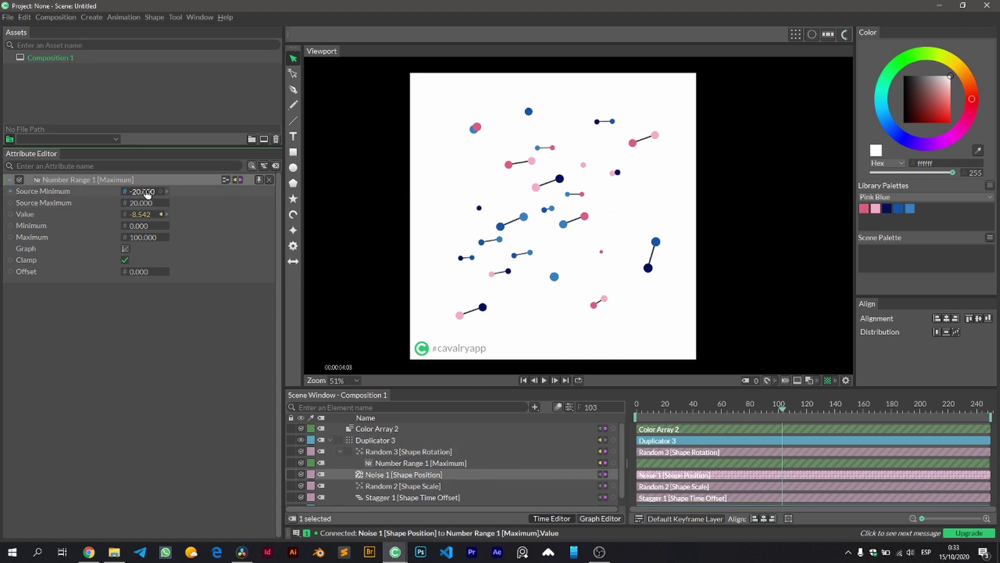
- Set the Number Range's output minimum to -180 and maximum to 180, and scrub the timeline to check the rotation
{"action": "left_click", "coordinate": [141, 228]}
{"action": "type", "text": "-180"}
{"action": "left_click", "coordinate": [144, 237]}
{"action": "type", "text": "180"}
{"action": "key", "text": "Return"}
{"action": "left_click", "coordinate": [158, 228]}
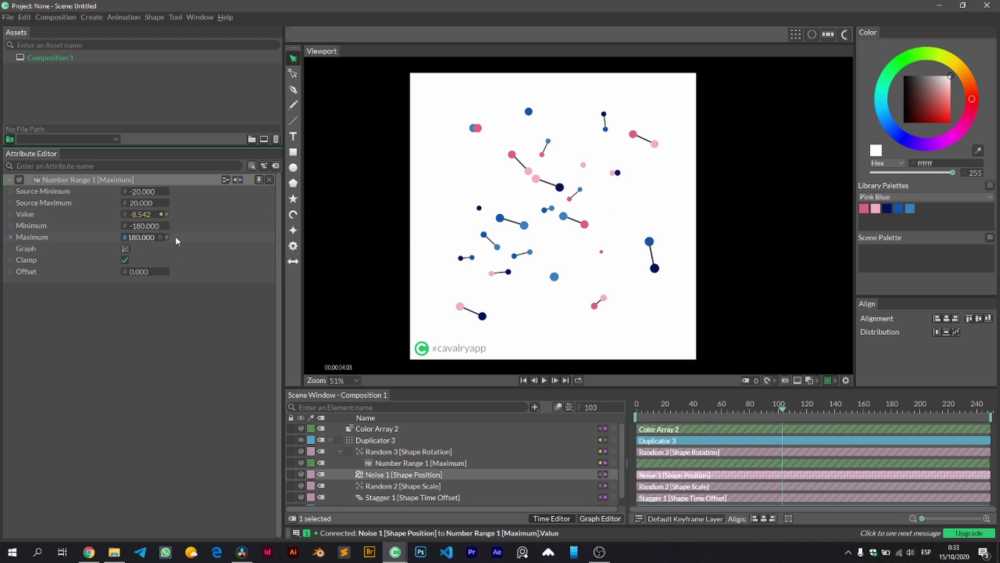
{"action": "left_click_drag", "start_coordinate": [783, 408], "coordinate": [836, 408]}
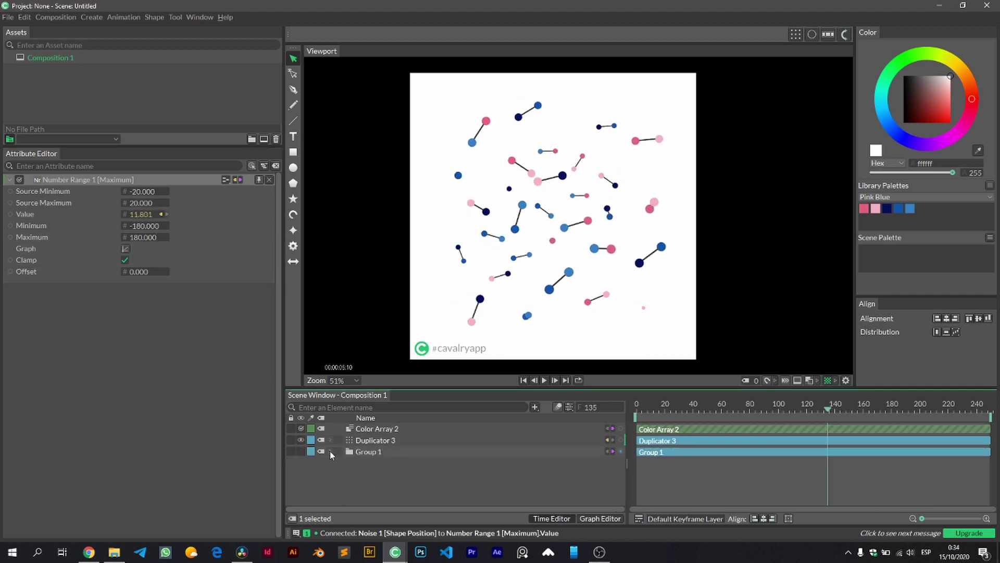
- Copy Duplicator 1's Size keyframes in reverse order to about frames 149 and 184 so the dot pairs close again
{"action": "left_click", "coordinate": [331, 451]}
{"action": "left_click", "coordinate": [330, 440]}
{"action": "scroll", "coordinate": [333, 451], "scroll_direction": "down", "scroll_amount": 1}
{"action": "left_click", "coordinate": [340, 488]}
{"action": "scroll", "coordinate": [339, 485], "scroll_direction": "down", "scroll_amount": 1}
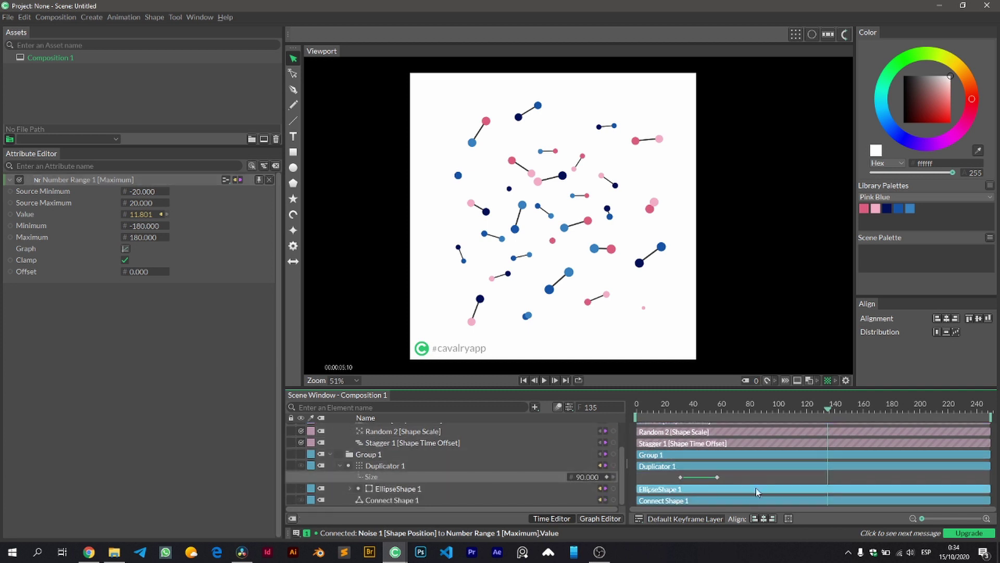
{"action": "left_click_drag", "start_coordinate": [735, 479], "coordinate": [667, 480]}
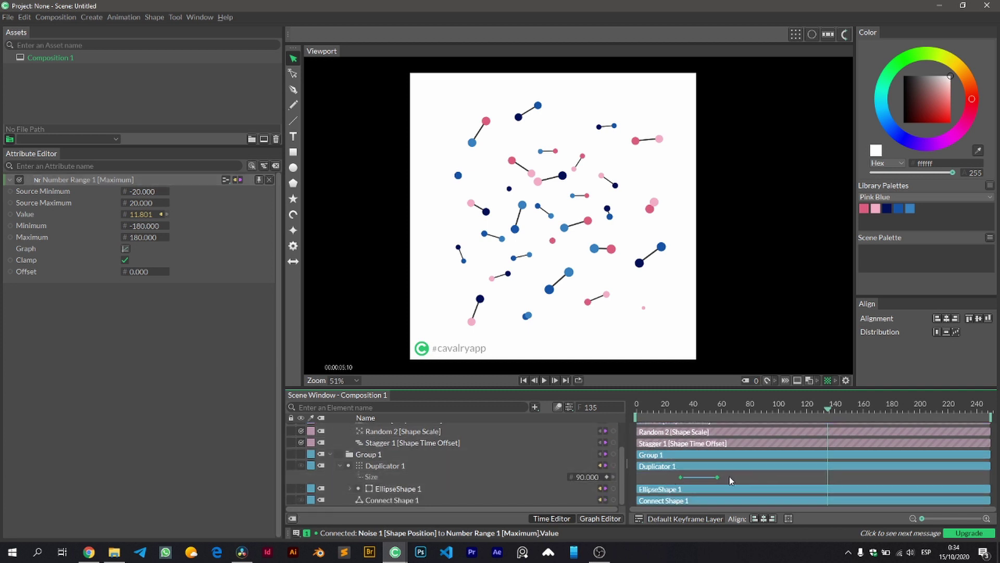
{"action": "key", "text": "ctrl+c"}
{"action": "key", "text": "ctrl+v"}
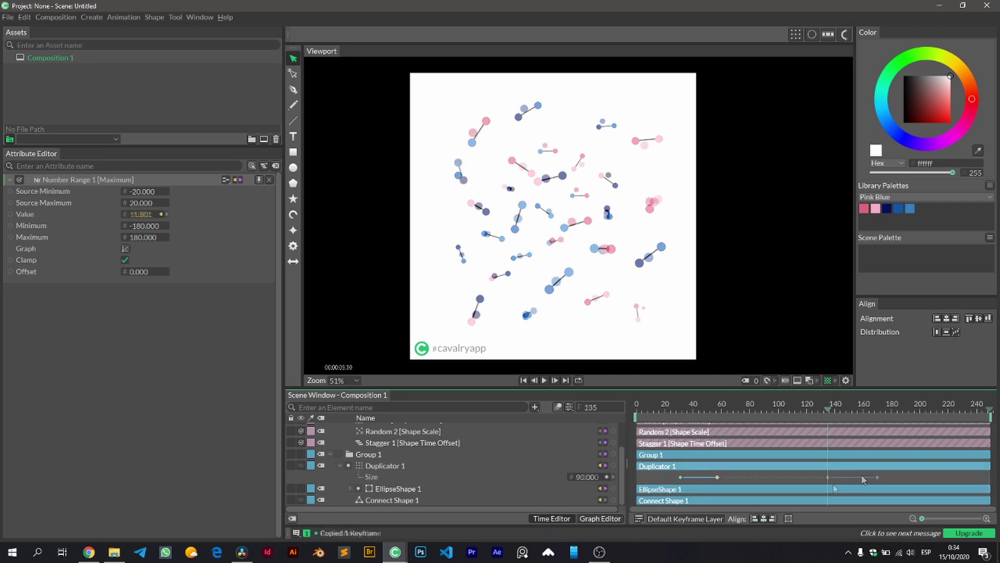
{"action": "left_click_drag", "start_coordinate": [827, 477], "coordinate": [852, 478]}
- Extend the composition's playback end to about frame 315
{"action": "scroll", "coordinate": [421, 448], "scroll_direction": "up", "scroll_amount": 2}
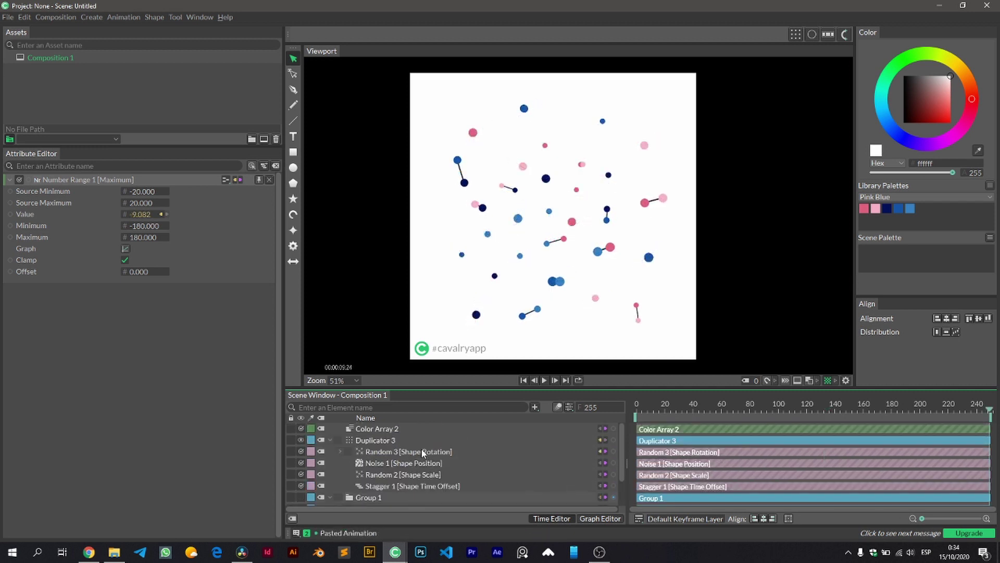
{"action": "scroll", "coordinate": [422, 452], "scroll_direction": "down", "scroll_amount": 2}
{"action": "left_click_drag", "start_coordinate": [944, 407], "coordinate": [978, 413]}
{"action": "key", "text": "ctrl+k"}
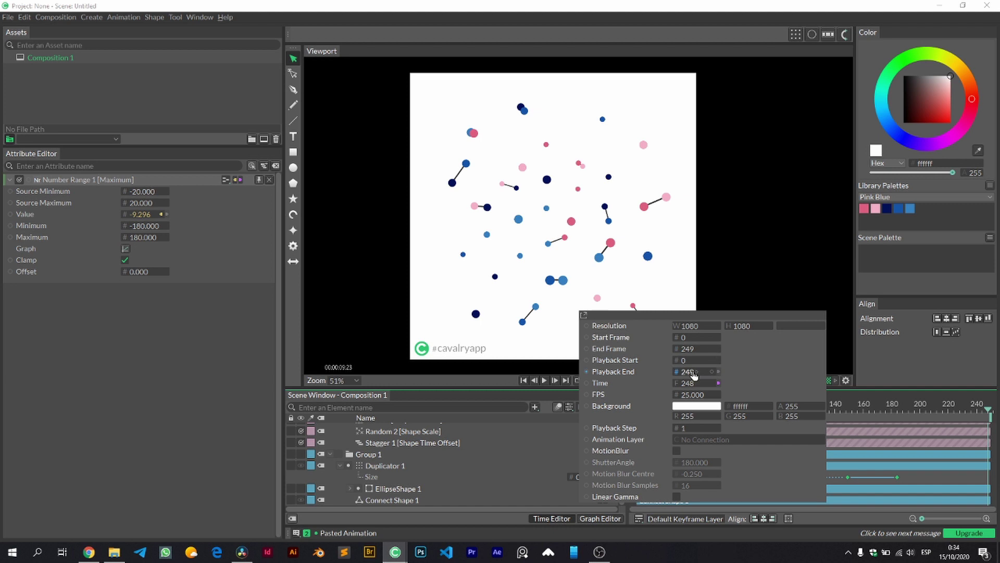
{"action": "left_click_drag", "start_coordinate": [693, 373], "coordinate": [725, 373]}
- Lengthen all the layers' time bars to the composition's new end, and scrub through the extended animation to check it
{"action": "scroll", "coordinate": [876, 489], "scroll_direction": "down", "scroll_amount": 3}
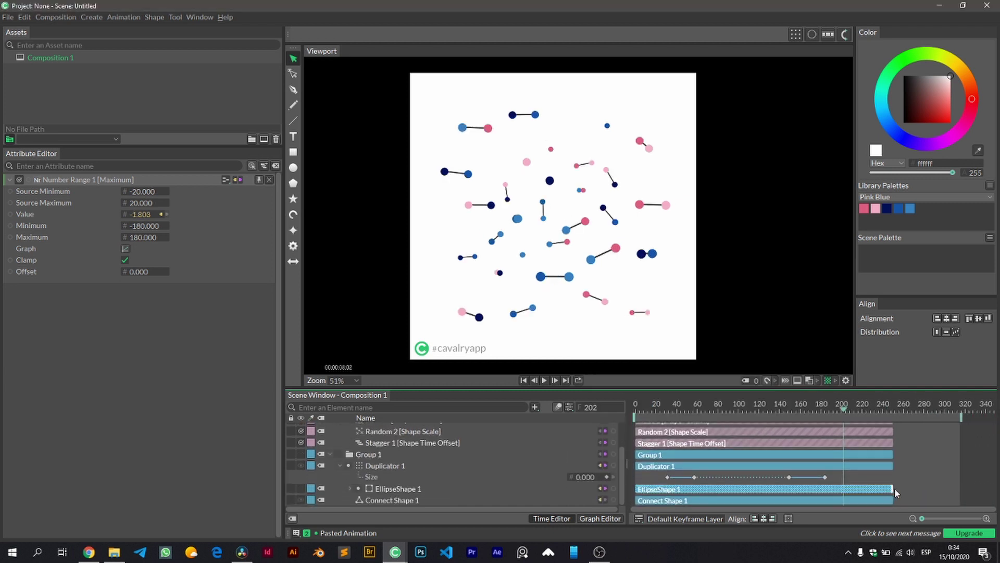
{"action": "left_click_drag", "start_coordinate": [893, 500], "coordinate": [944, 500]}
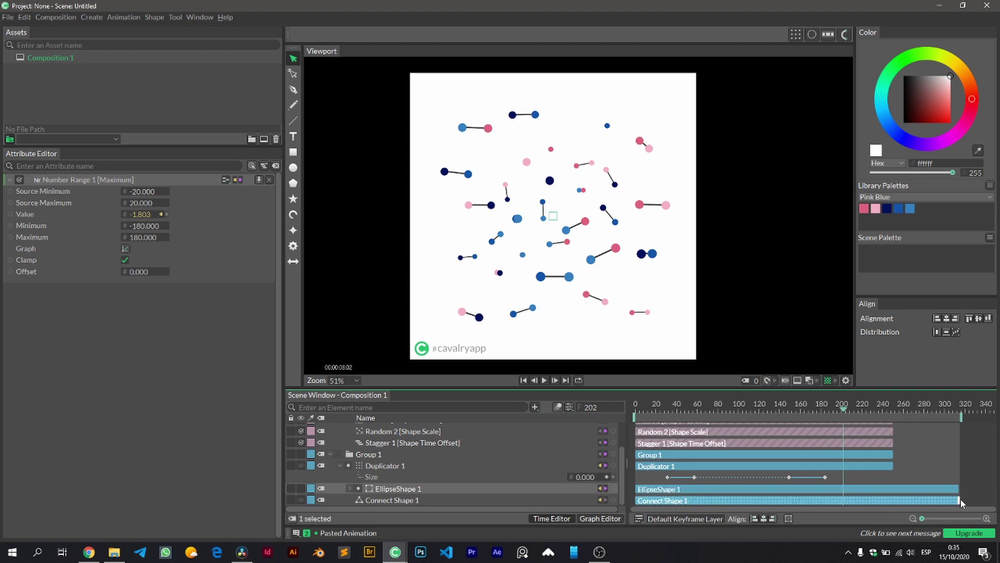
{"action": "scroll", "coordinate": [914, 469], "scroll_direction": "up", "scroll_amount": 1}
{"action": "left_click", "coordinate": [891, 478]}
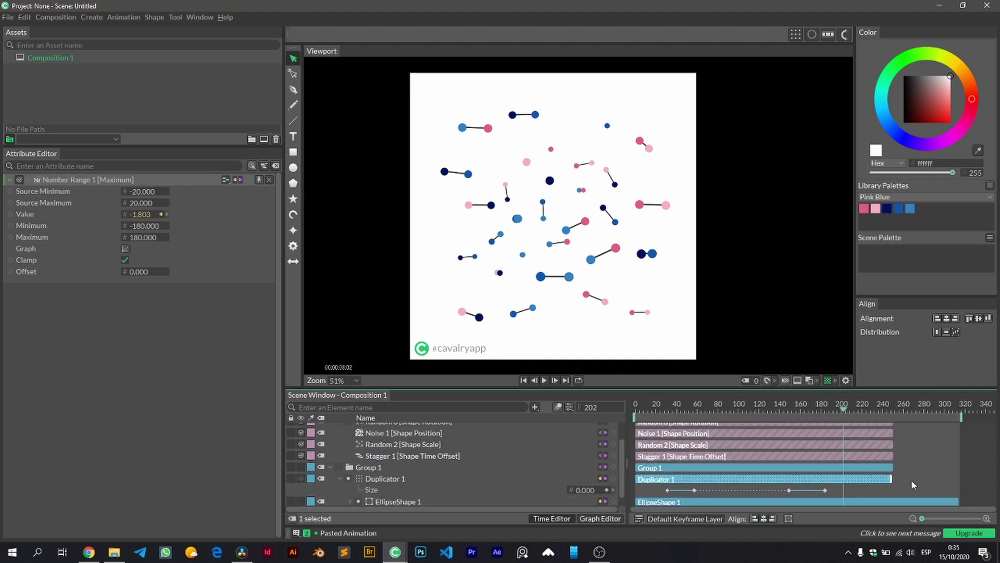
{"action": "left_click_drag", "start_coordinate": [896, 480], "coordinate": [968, 484]}
{"action": "left_click_drag", "start_coordinate": [893, 467], "coordinate": [936, 468]}
{"action": "scroll", "coordinate": [928, 461], "scroll_direction": "up", "scroll_amount": 3}
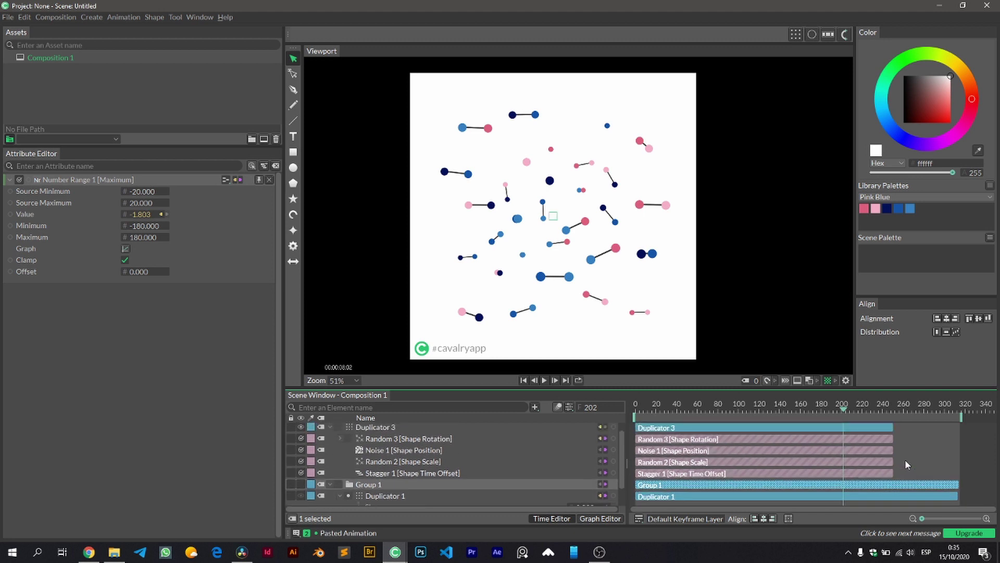
{"action": "left_click_drag", "start_coordinate": [892, 440], "coordinate": [960, 441]}
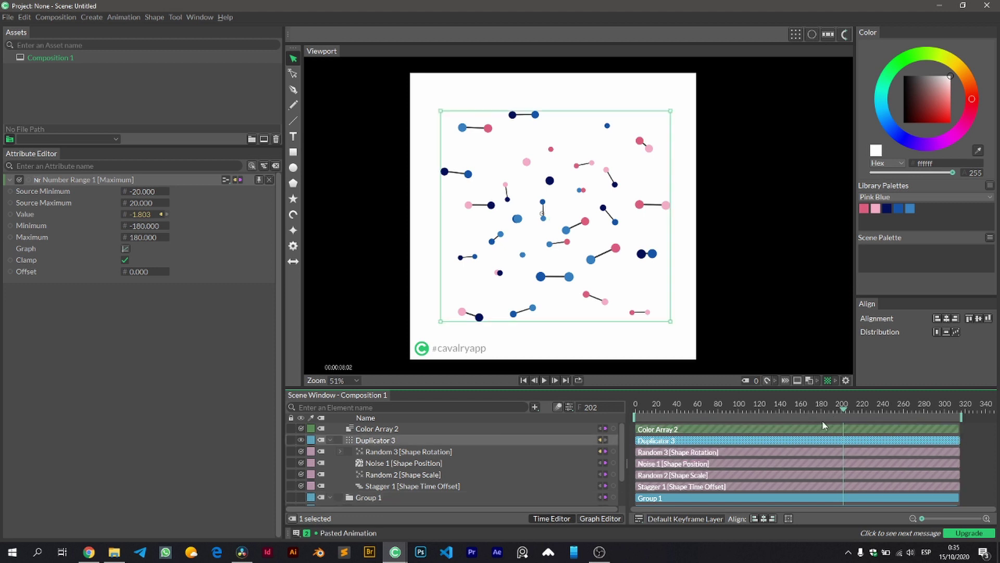
{"action": "scroll", "coordinate": [813, 419], "scroll_direction": "down", "scroll_amount": 2}
{"action": "left_click_drag", "start_coordinate": [844, 411], "coordinate": [946, 414]}
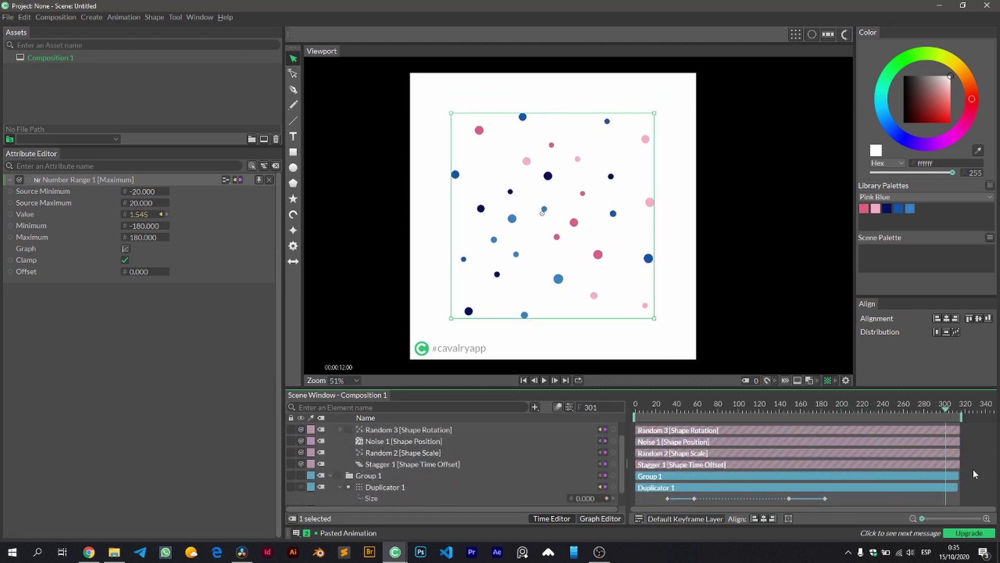
{"action": "scroll", "coordinate": [982, 451], "scroll_direction": "down", "scroll_amount": 2}
{"action": "left_click_drag", "start_coordinate": [945, 409], "coordinate": [742, 418]}
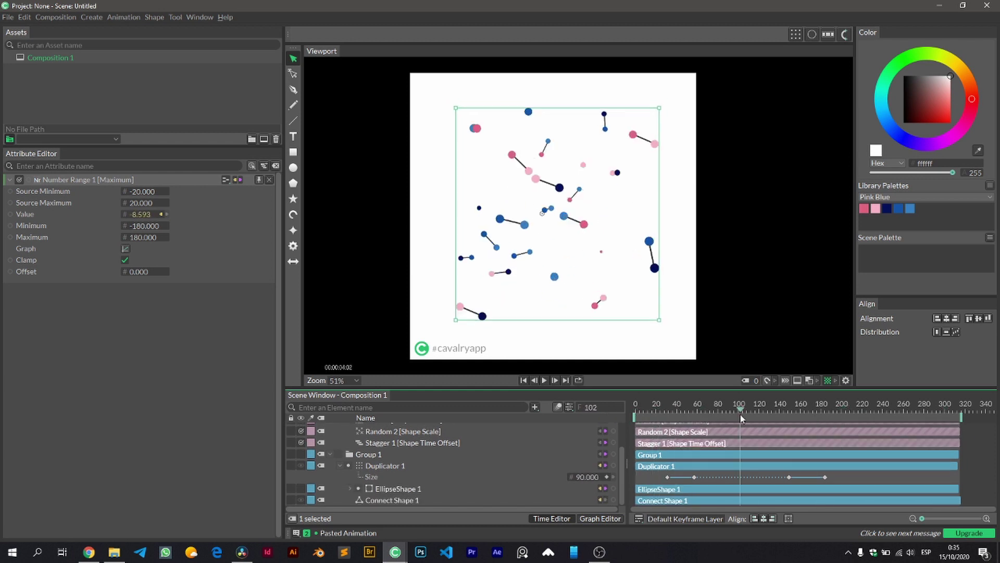